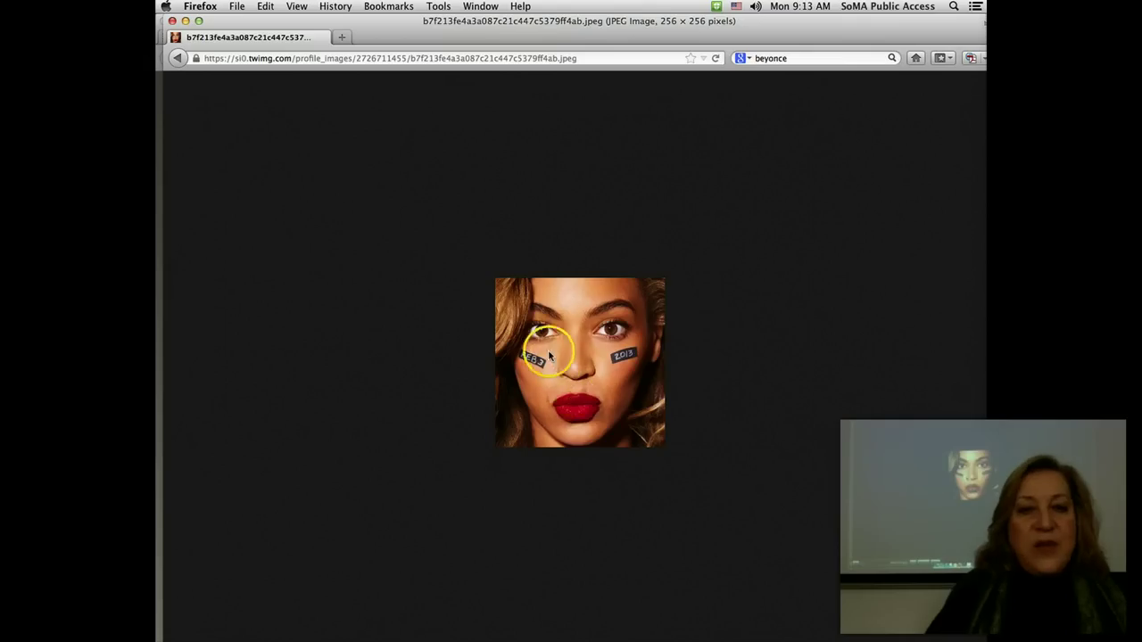
- Close the Beyonce image window in the browser and switch to InDesign
{"action": "left_click_drag", "start_coordinate": [548, 350], "coordinate": [852, 641]}
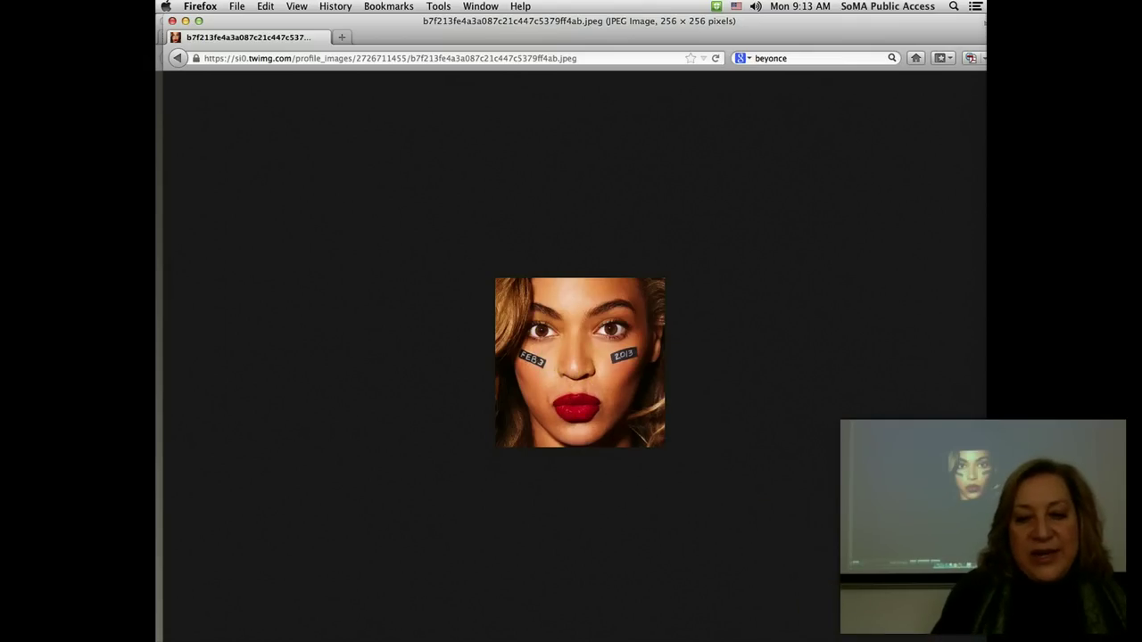
{"action": "left_click", "coordinate": [170, 22]}
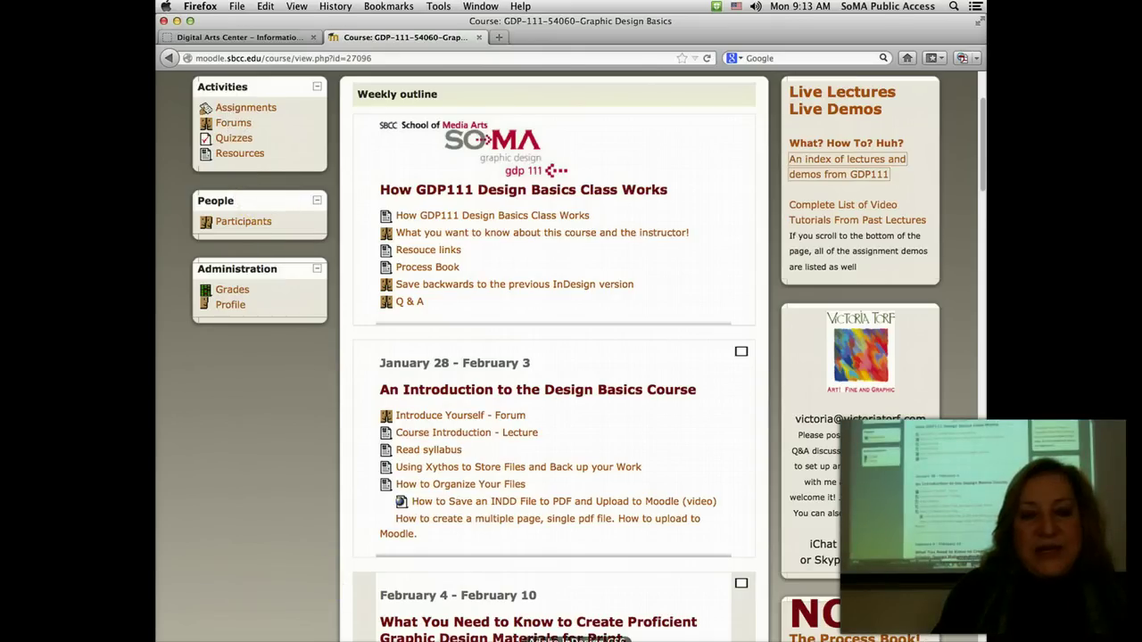
{"action": "key", "text": "super+Tab"}
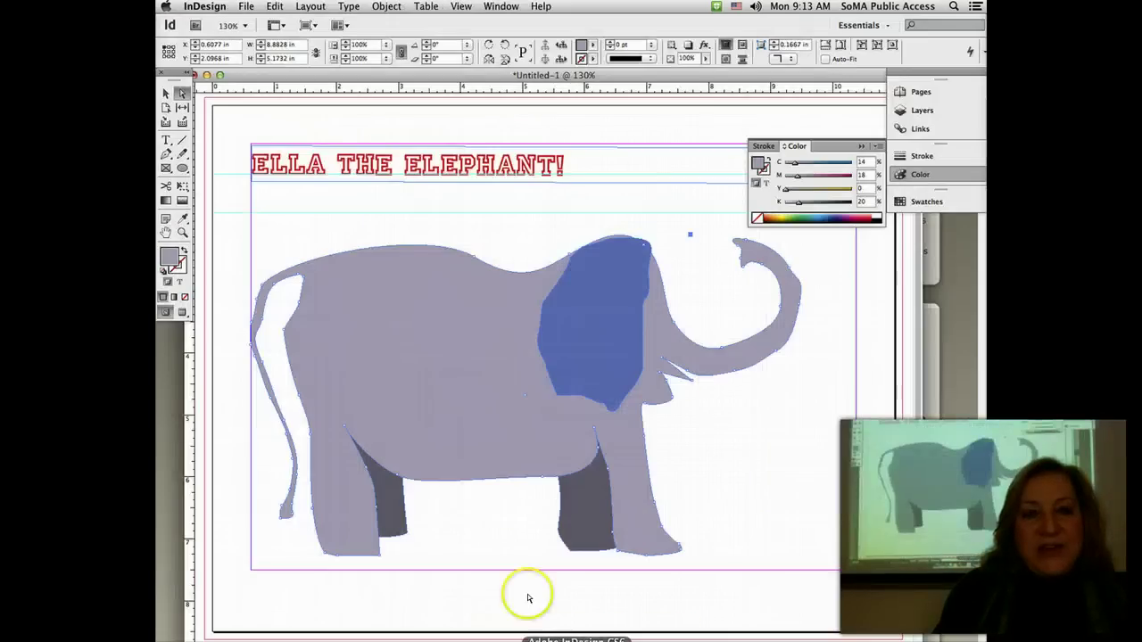
- Deselect the elephant artwork, put away the color controls and show the page in Preview mode
{"action": "left_click", "coordinate": [210, 136]}
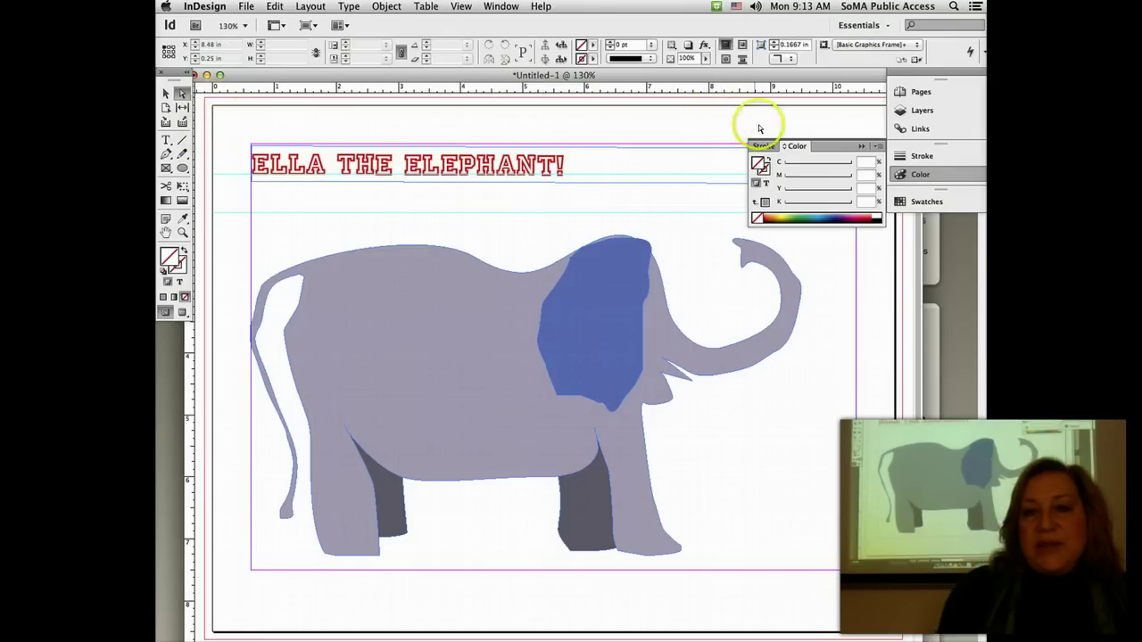
{"action": "left_click", "coordinate": [861, 146]}
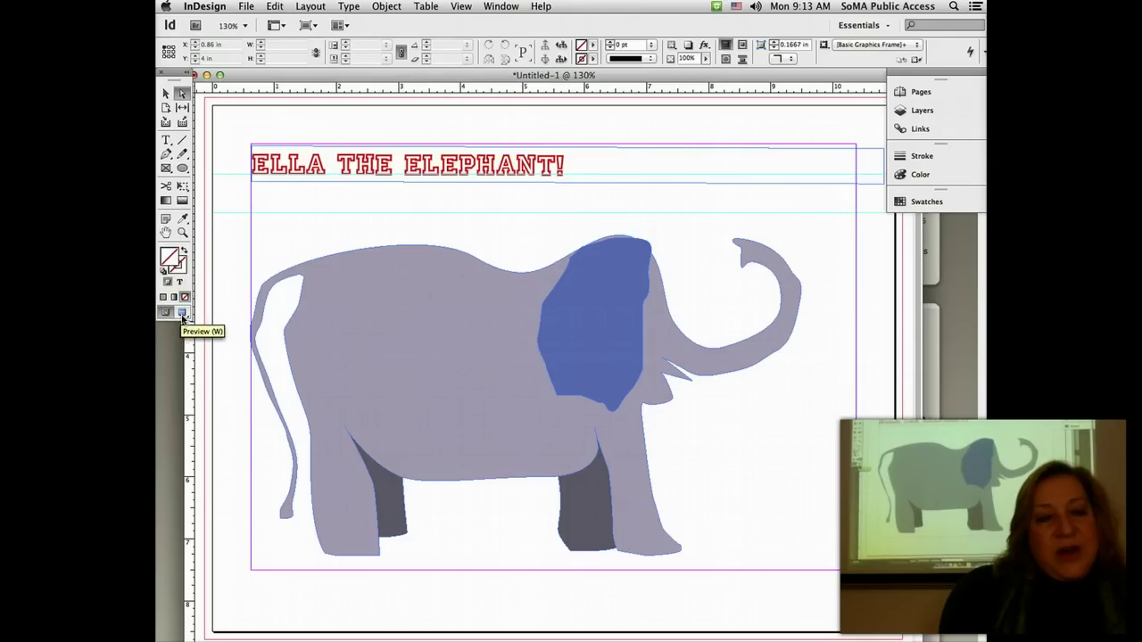
{"action": "left_click", "coordinate": [182, 315]}
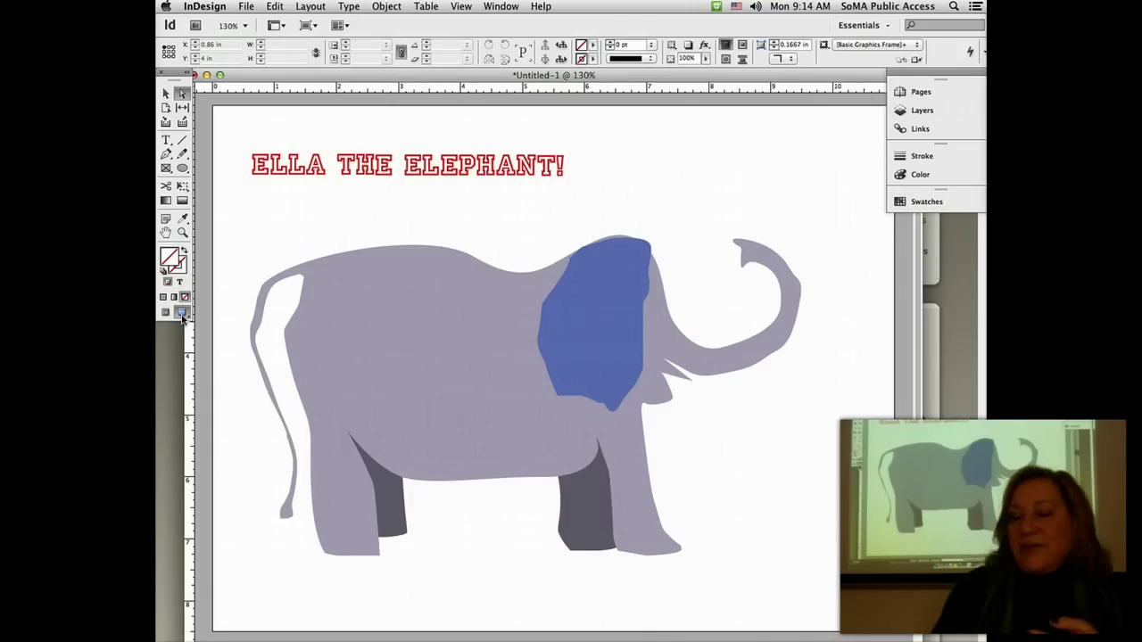
- Select the elephant's blue ear and bring up the Gradient controls, placed in the empty area above the trunk
{"action": "left_click", "coordinate": [166, 94]}
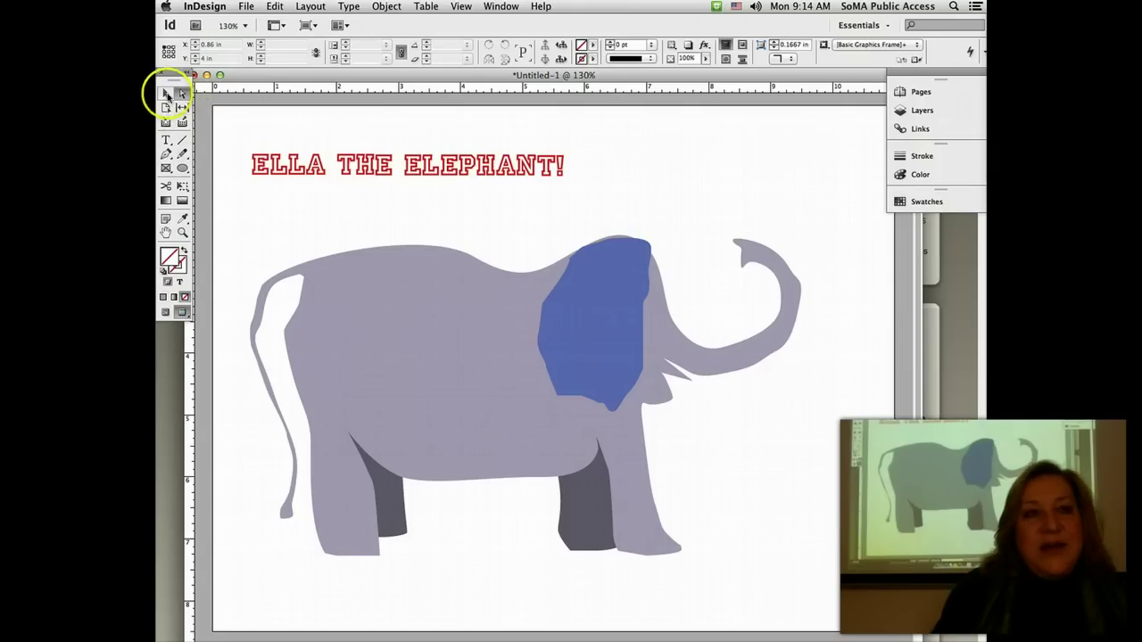
{"action": "left_click", "coordinate": [607, 297]}
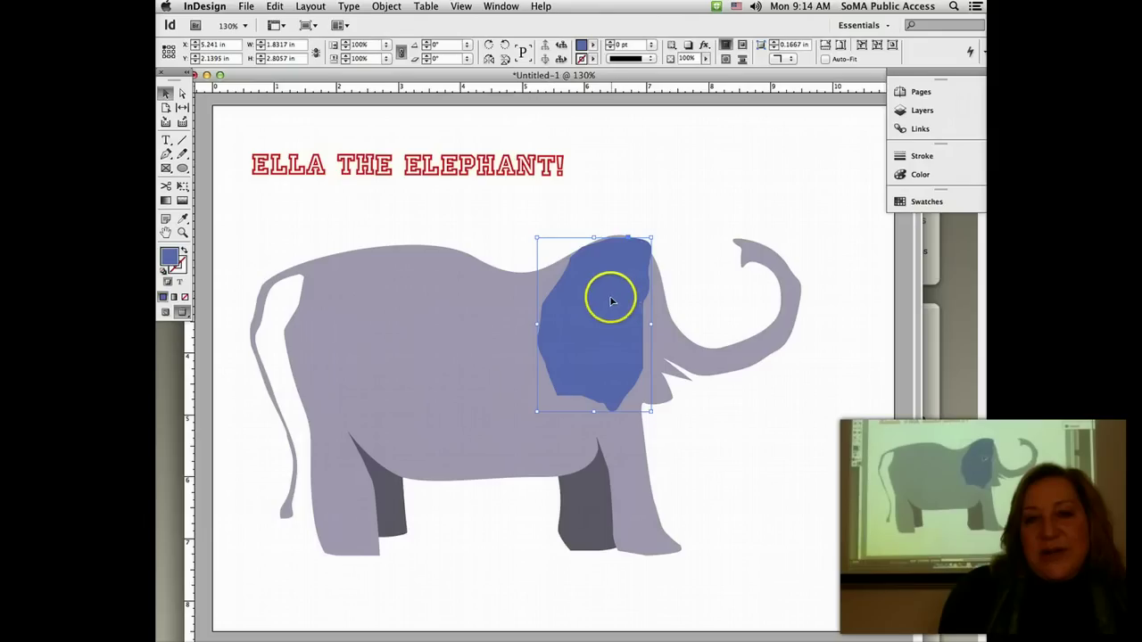
{"action": "left_click", "coordinate": [501, 7]}
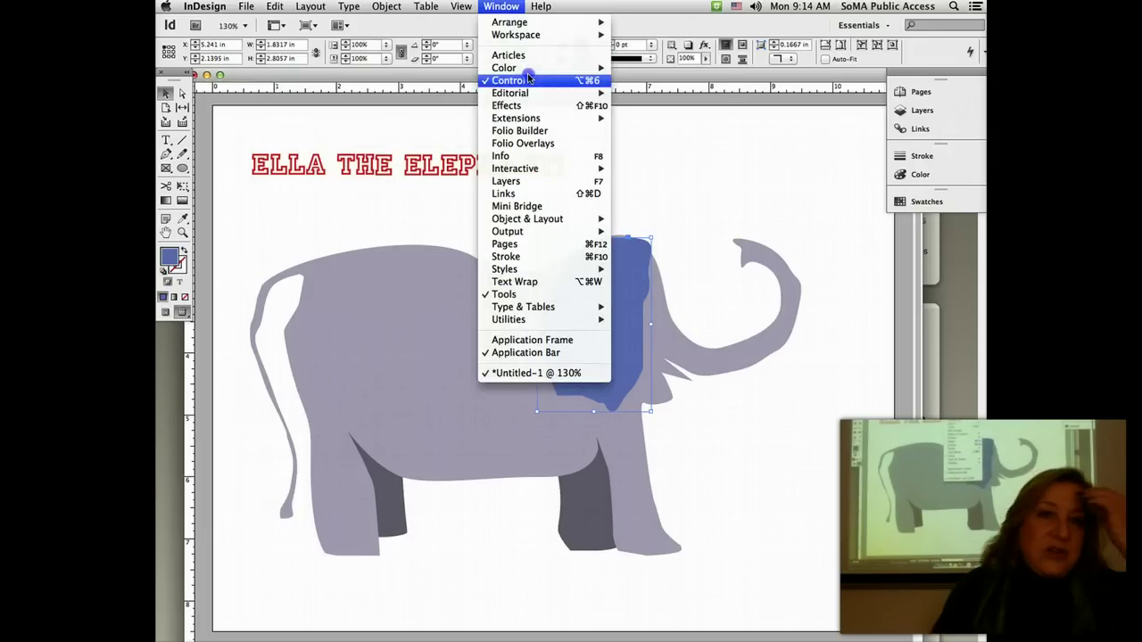
{"action": "mouse_move", "coordinate": [529, 71]}
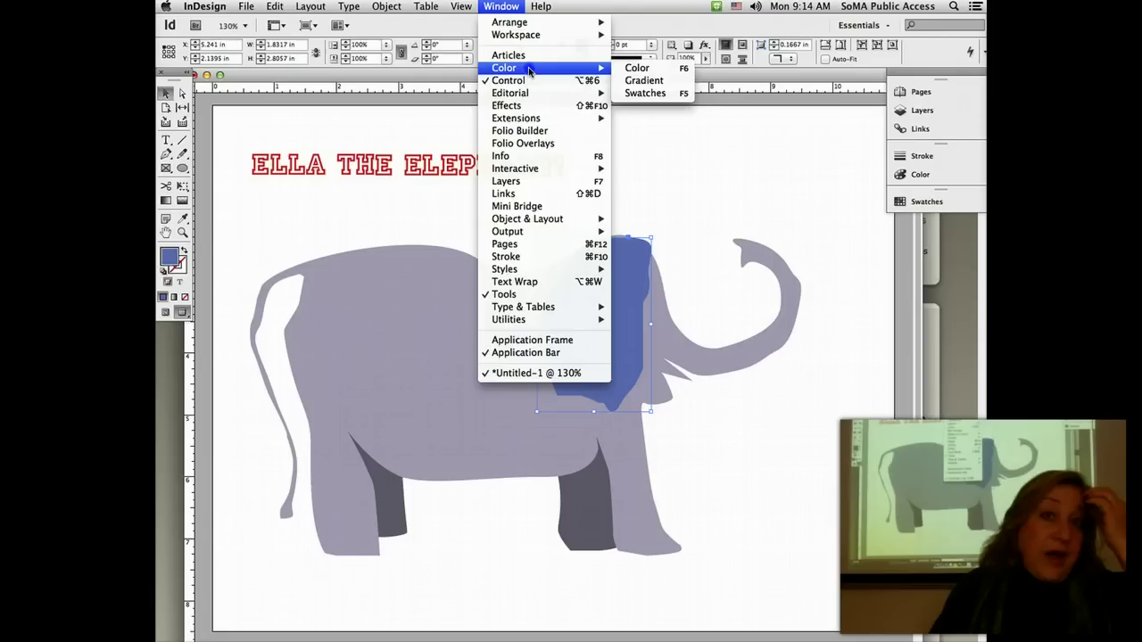
{"action": "left_click", "coordinate": [644, 80]}
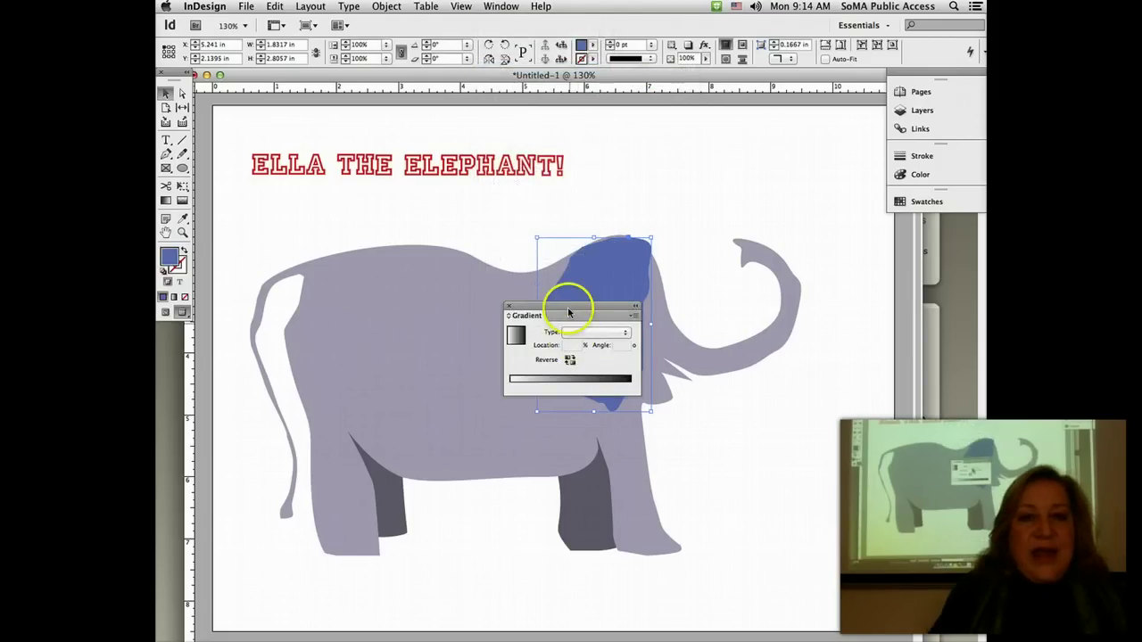
{"action": "left_click_drag", "start_coordinate": [569, 308], "coordinate": [753, 122]}
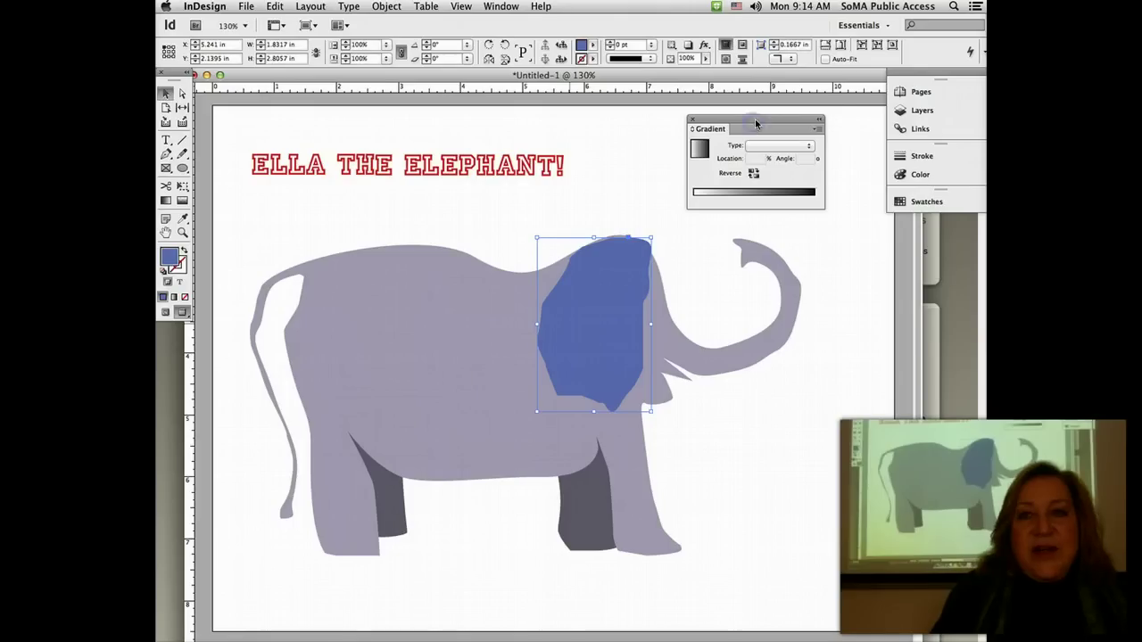
- Bring up the Swatches list and float it over the page above the elephant's back
{"action": "left_click", "coordinate": [918, 203]}
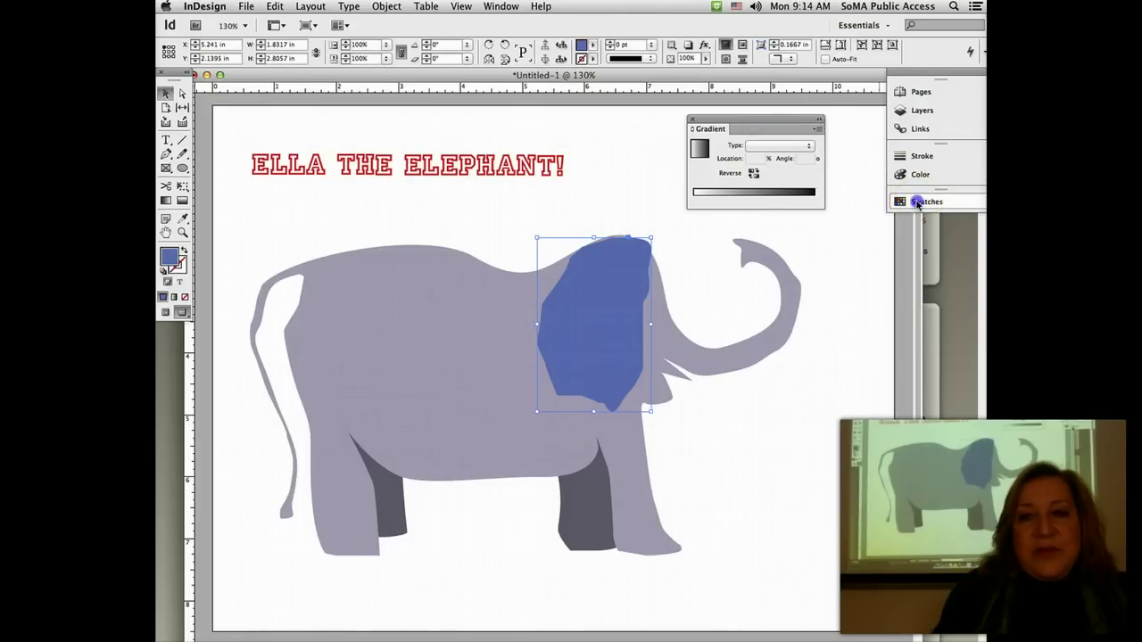
{"action": "left_click", "coordinate": [749, 195]}
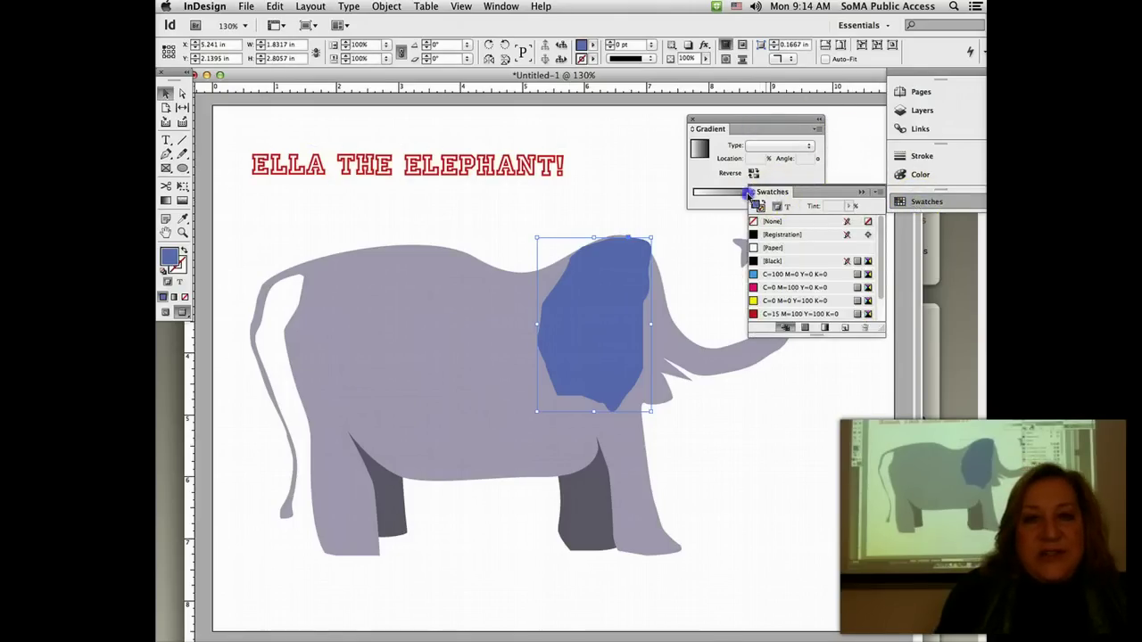
{"action": "left_click_drag", "start_coordinate": [749, 194], "coordinate": [382, 116]}
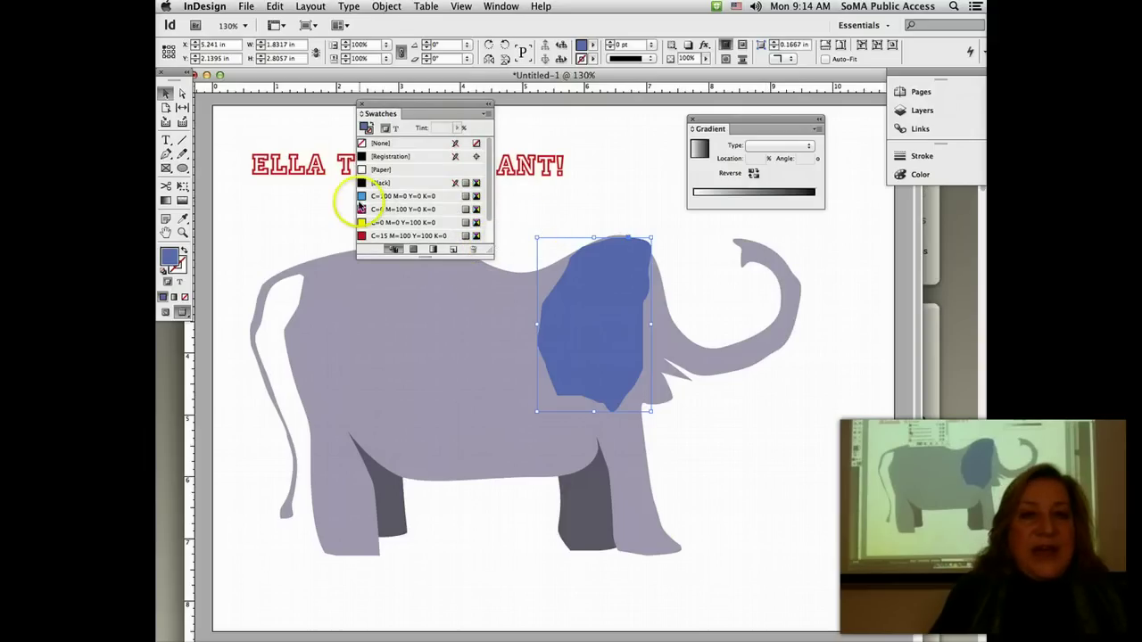
- Add the ear's blue fill, C=62 M=48 Y=0 K=0, to the swatches
{"action": "left_click", "coordinate": [182, 217]}
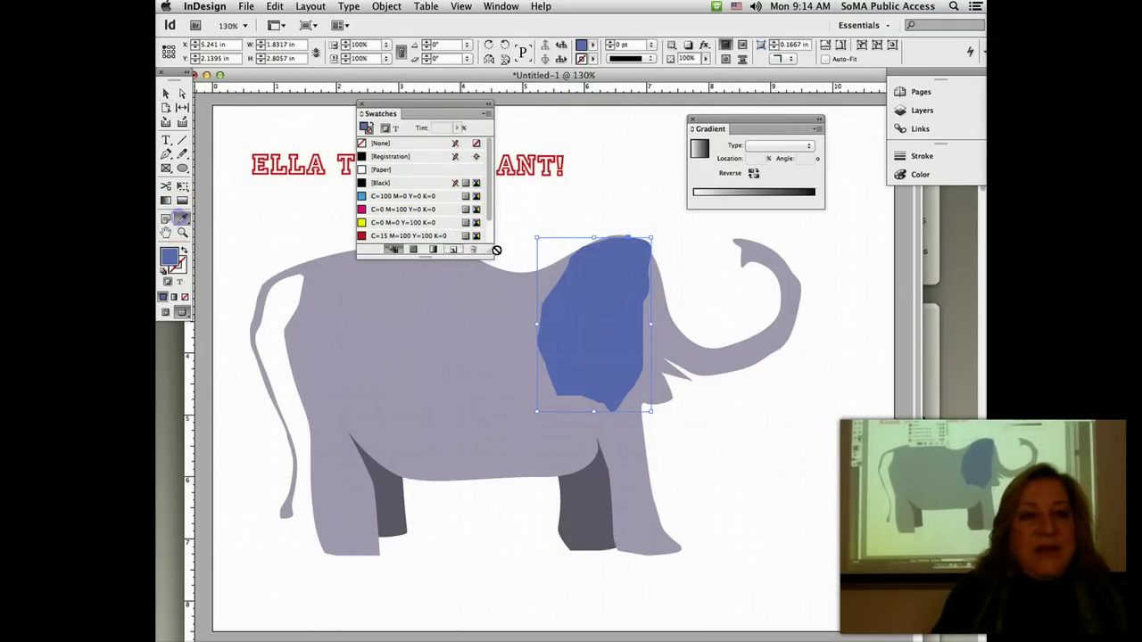
{"action": "left_click", "coordinate": [364, 130]}
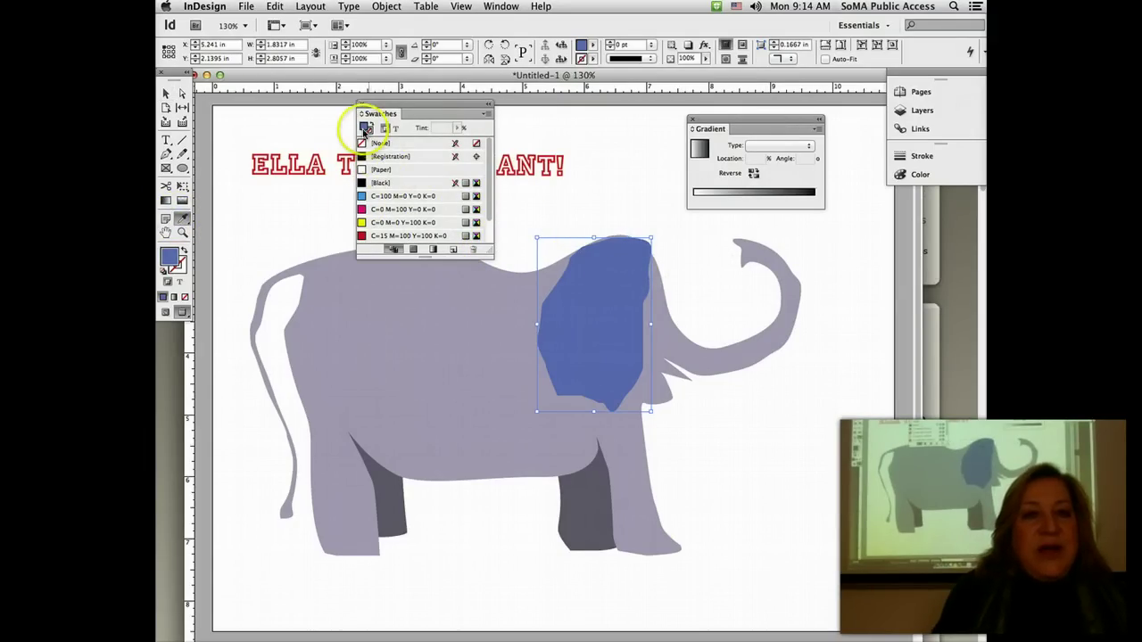
{"action": "mouse_move", "coordinate": [364, 131]}
{"action": "left_mouse_down"}
{"action": "mouse_move", "coordinate": [370, 190]}
{"action": "mouse_move", "coordinate": [311, 273]}
{"action": "left_mouse_up"}
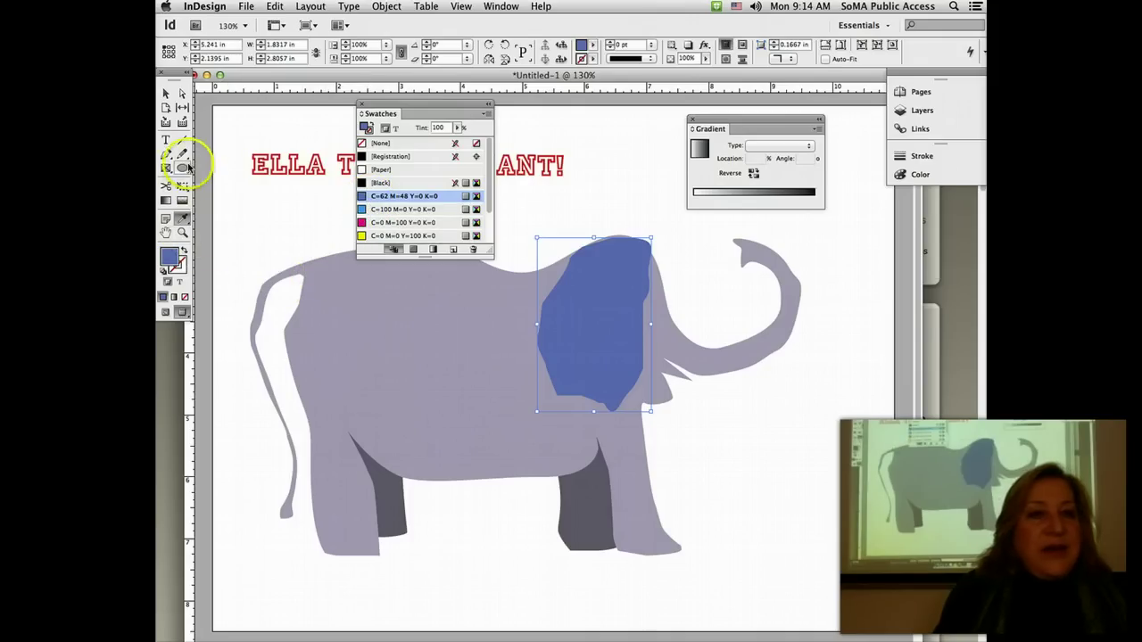
- Sample the elephant body's grey with the Eyedropper and store it as swatch C=14 M=18 Y=0 K=20
{"action": "left_click", "coordinate": [182, 217]}
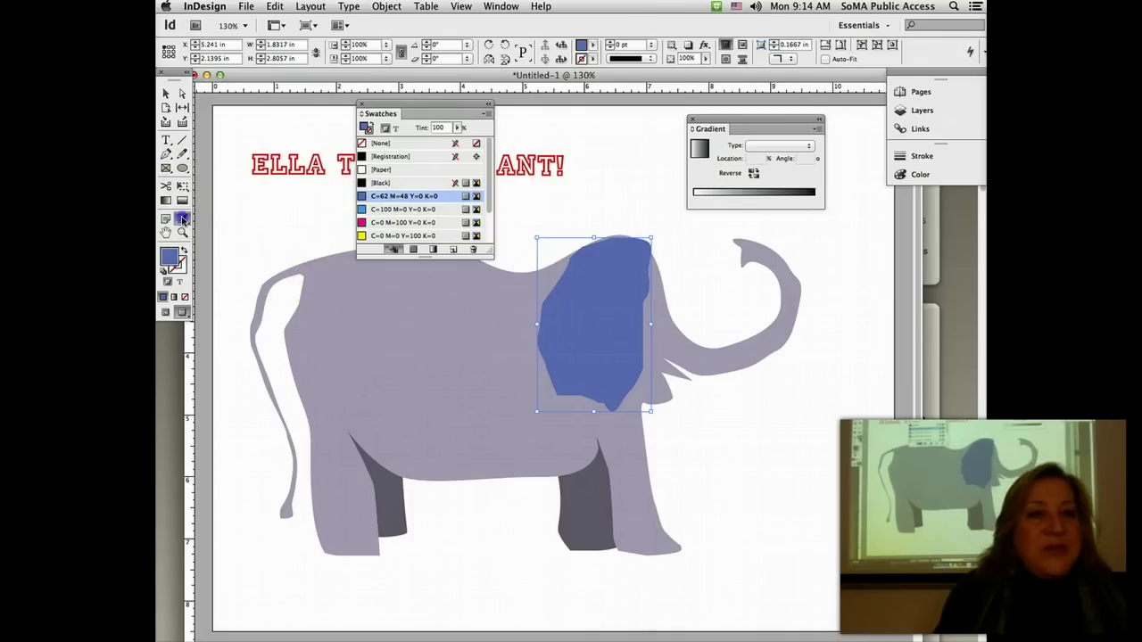
{"action": "left_click", "coordinate": [337, 289]}
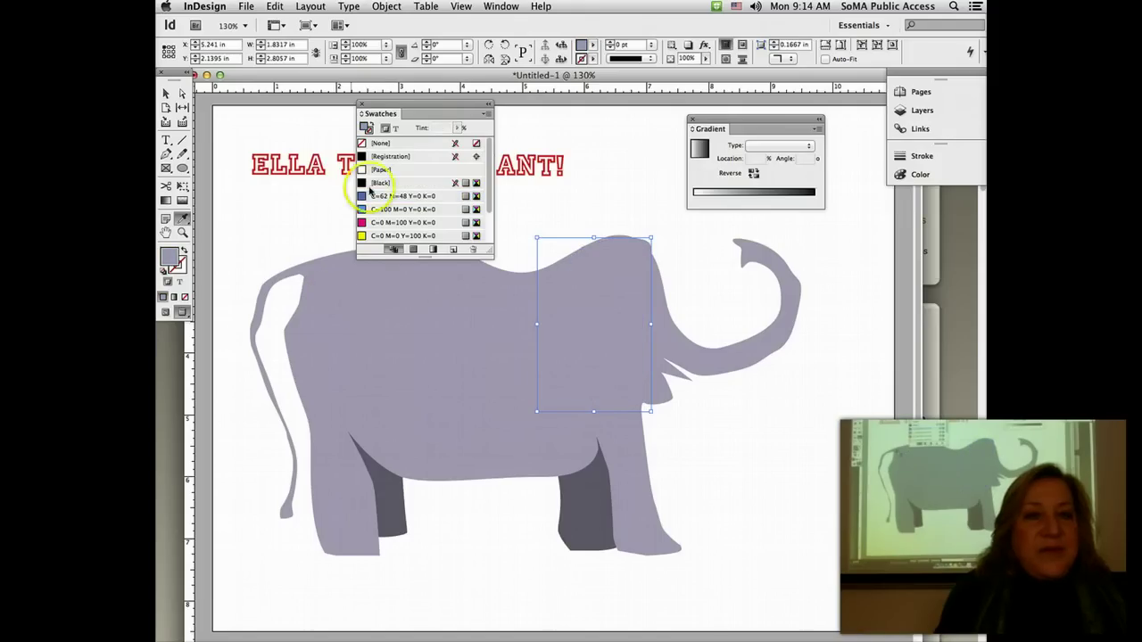
{"action": "left_click", "coordinate": [366, 131]}
{"action": "left_click", "coordinate": [370, 183]}
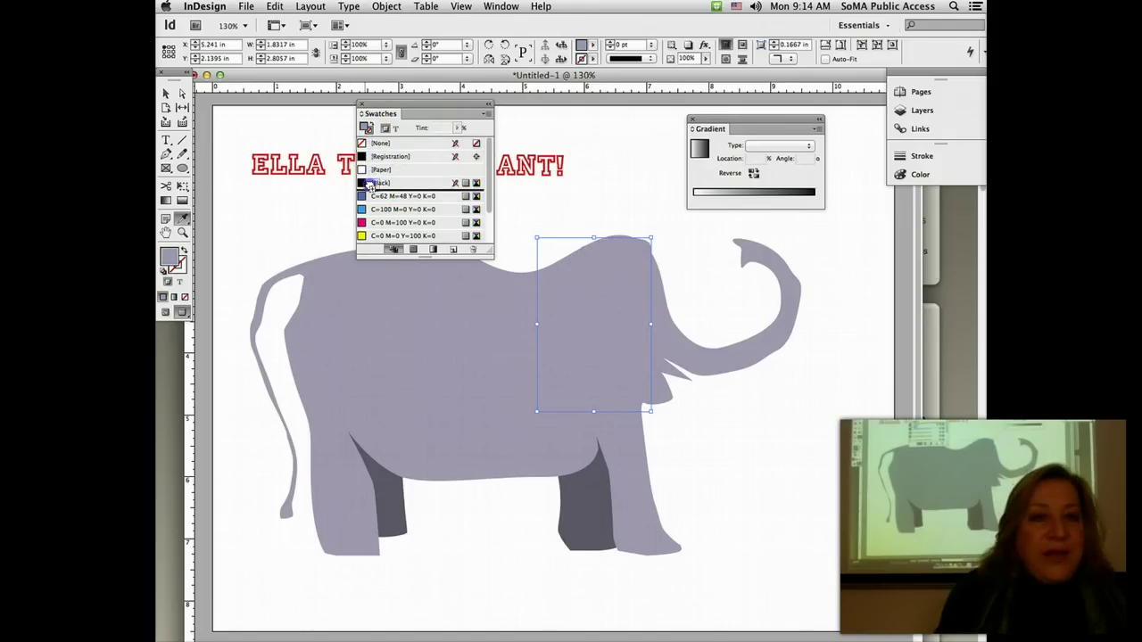
- Build a linear gradient on the ear with the grey swatch at about 5.5% and the blue swatch at about 78%, removing the black stop
{"action": "left_click_drag", "start_coordinate": [368, 195], "coordinate": [702, 191]}
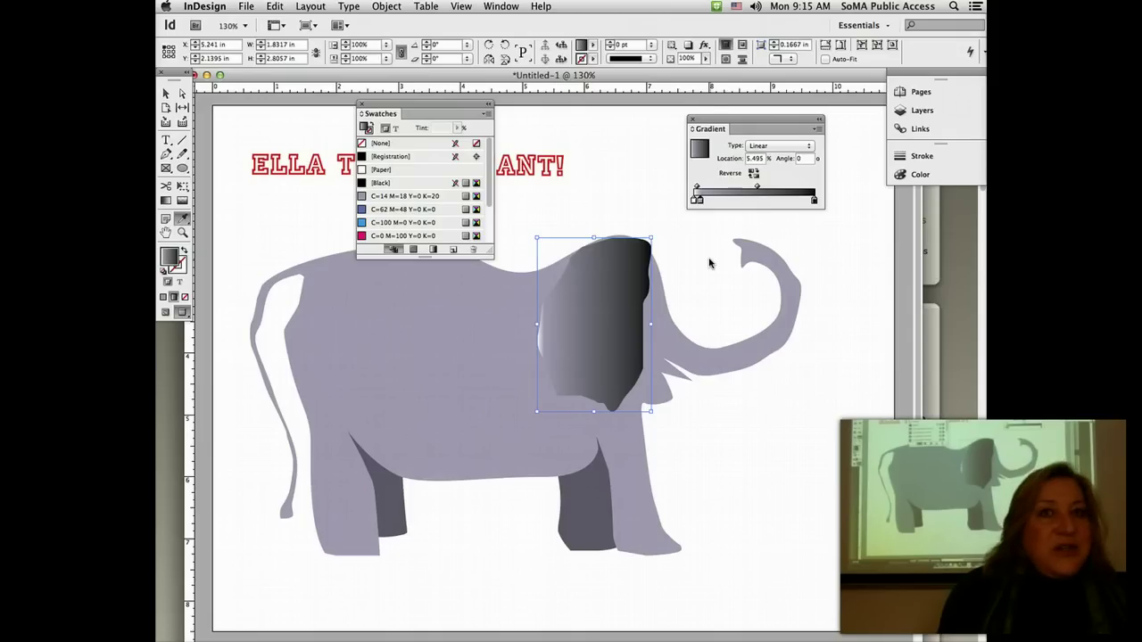
{"action": "left_click_drag", "start_coordinate": [378, 212], "coordinate": [789, 200]}
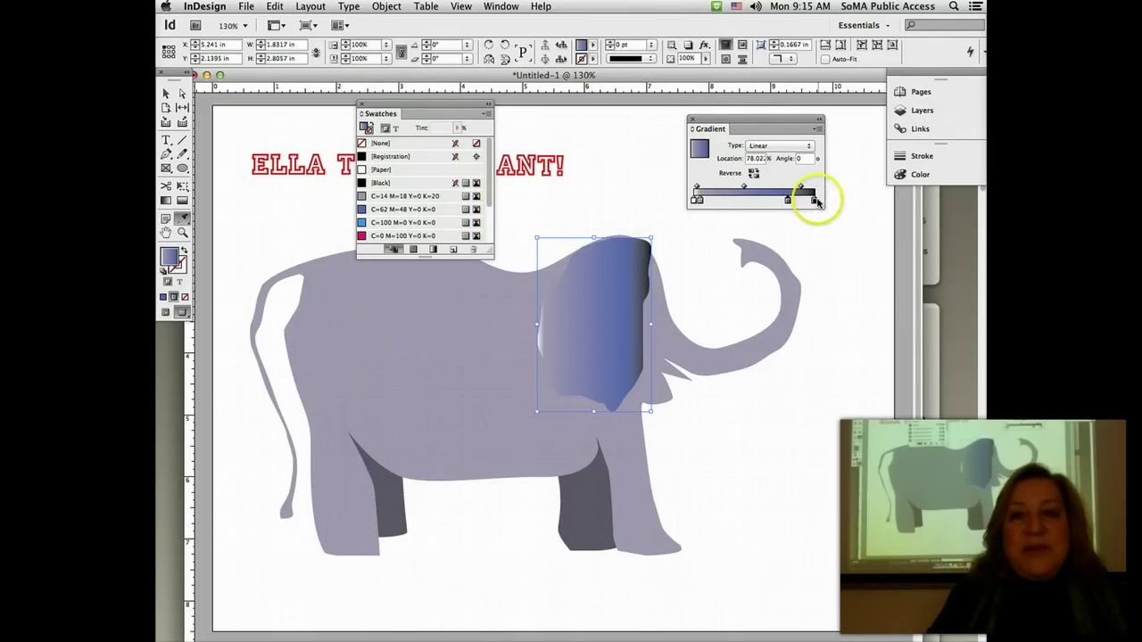
{"action": "left_click_drag", "start_coordinate": [816, 201], "coordinate": [855, 258]}
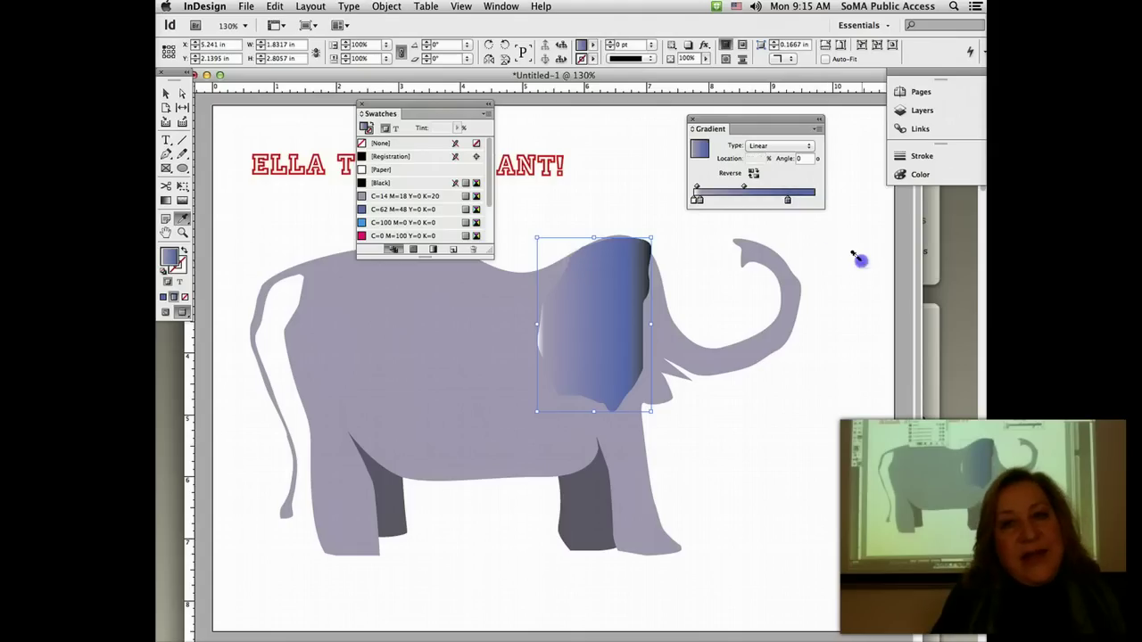
- Move the gradient's white stop to about 52.85% and set the linear gradient's angle to 45 degrees
{"action": "left_click", "coordinate": [700, 202]}
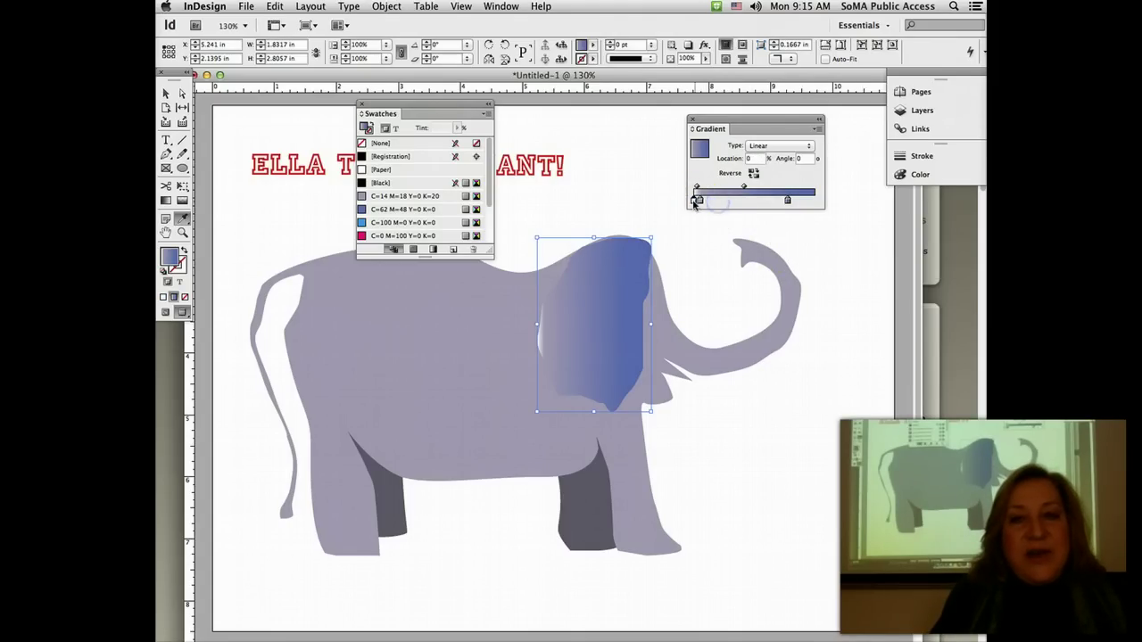
{"action": "left_click_drag", "start_coordinate": [707, 201], "coordinate": [758, 201]}
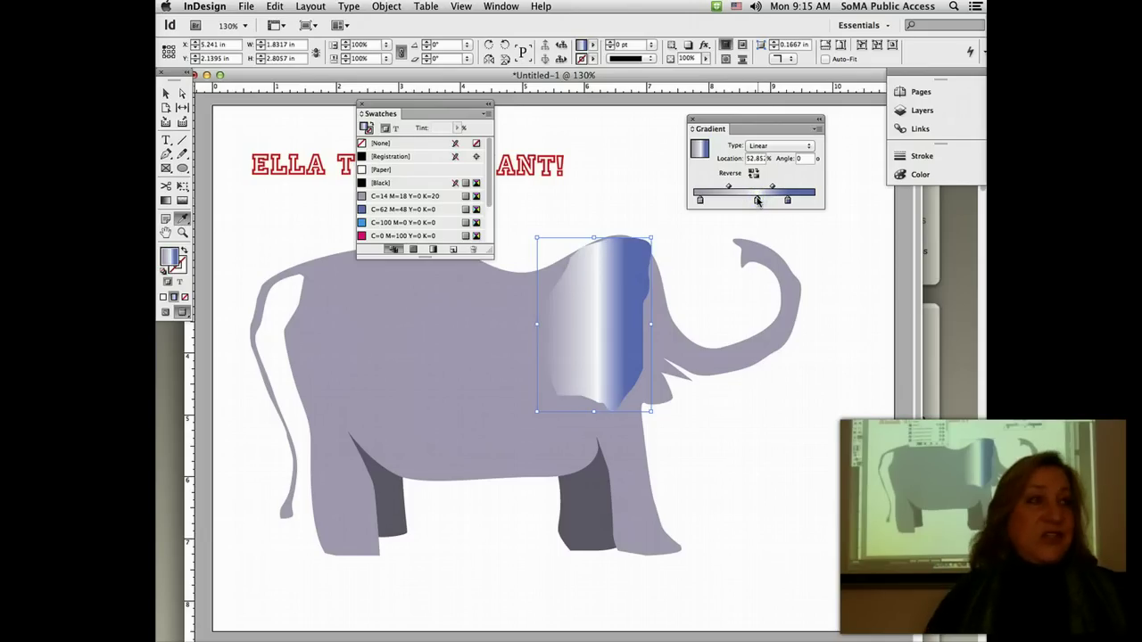
{"action": "double_click", "coordinate": [801, 158]}
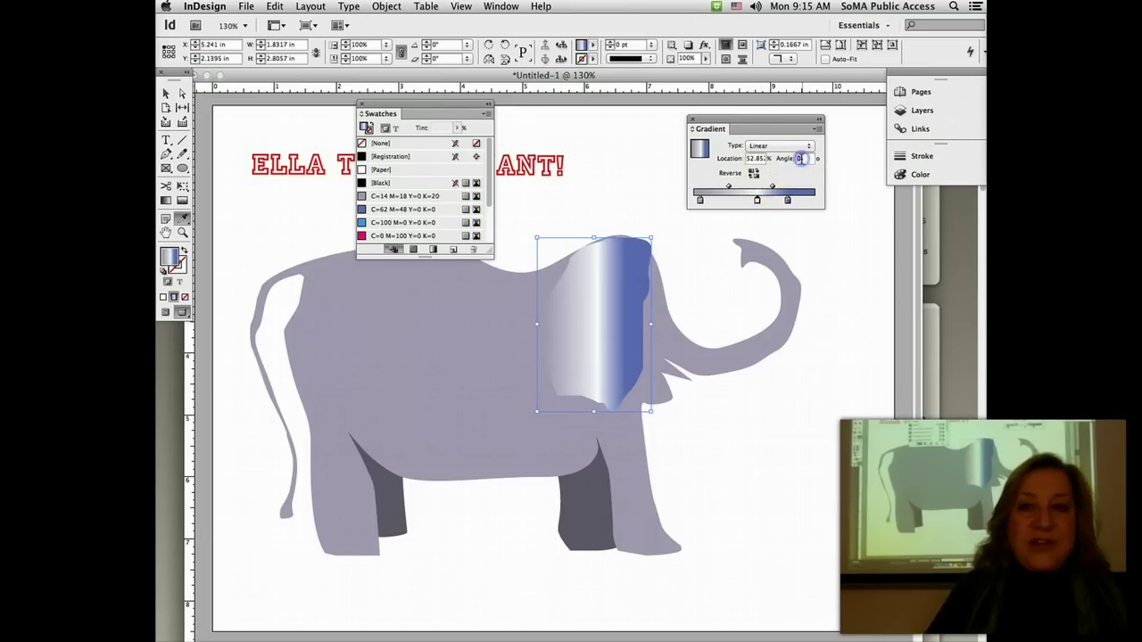
{"action": "type", "text": "45"}
{"action": "key", "text": "Return"}
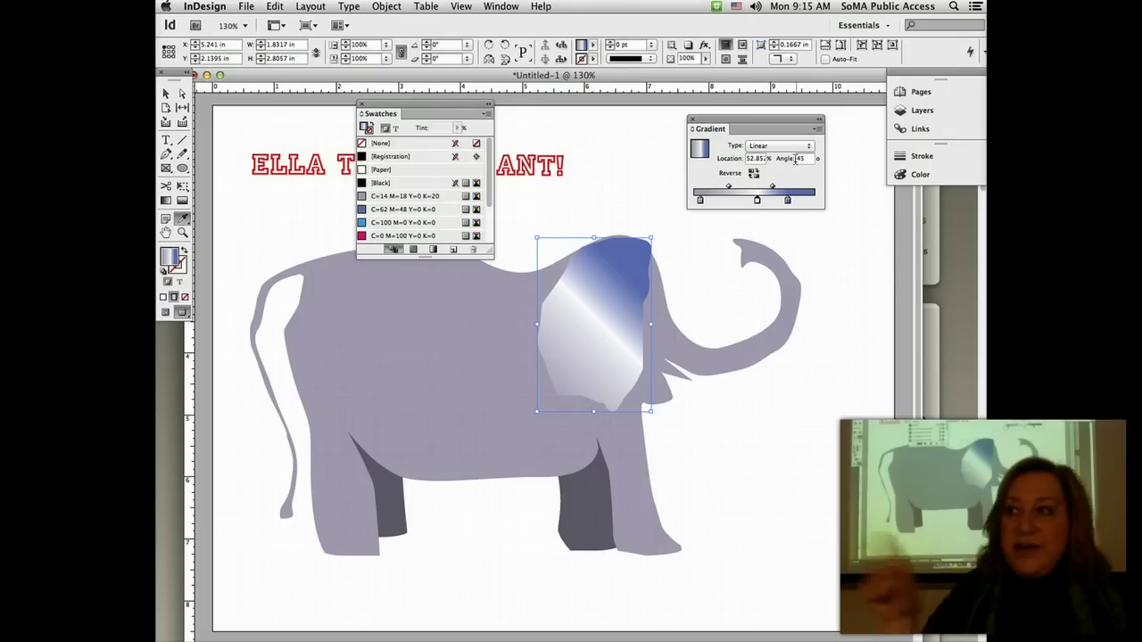
- Change the ear's gradient type to Radial
{"action": "left_click", "coordinate": [786, 141]}
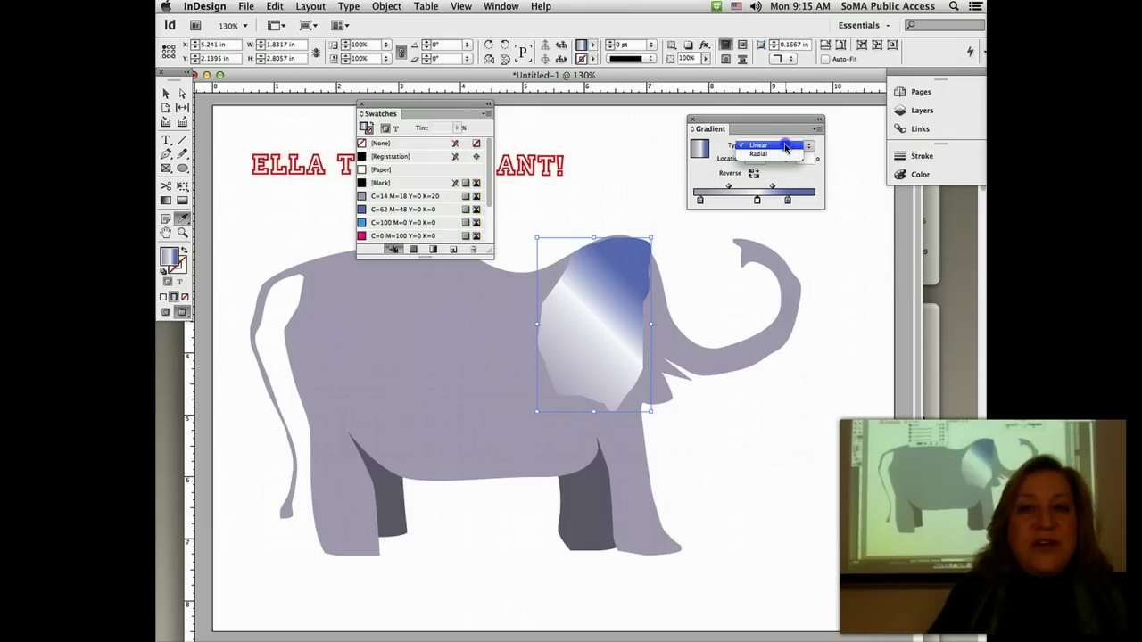
{"action": "left_click", "coordinate": [784, 147]}
{"action": "left_click", "coordinate": [785, 156]}
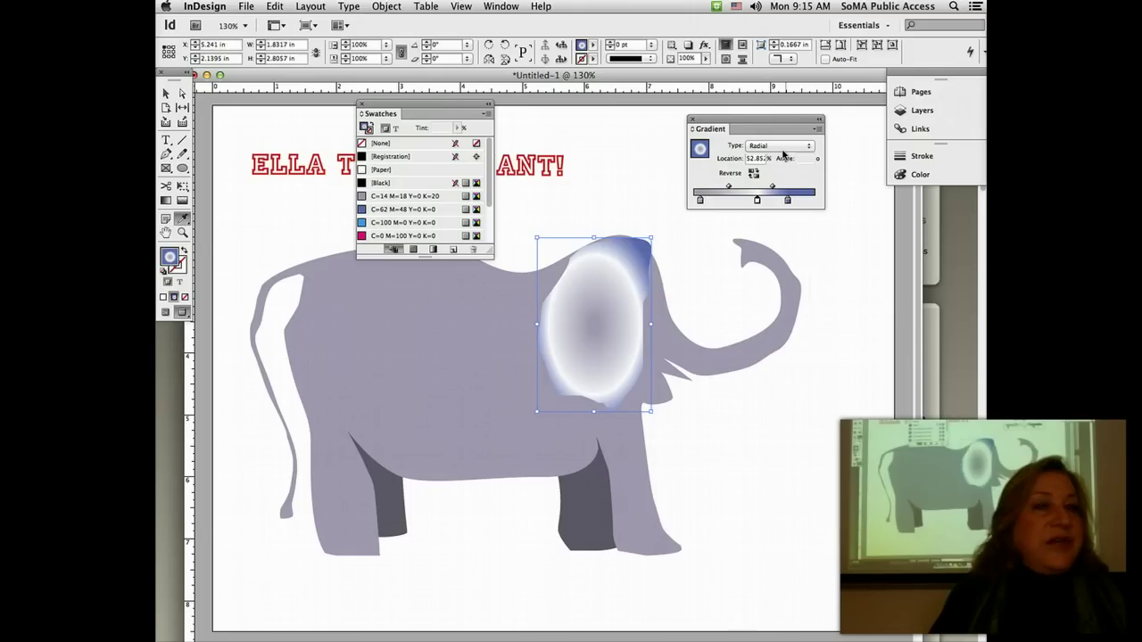
- Close the floating Swatches and Gradient controls and return to the Selection tool
{"action": "left_click", "coordinate": [585, 137]}
{"action": "left_click", "coordinate": [359, 121]}
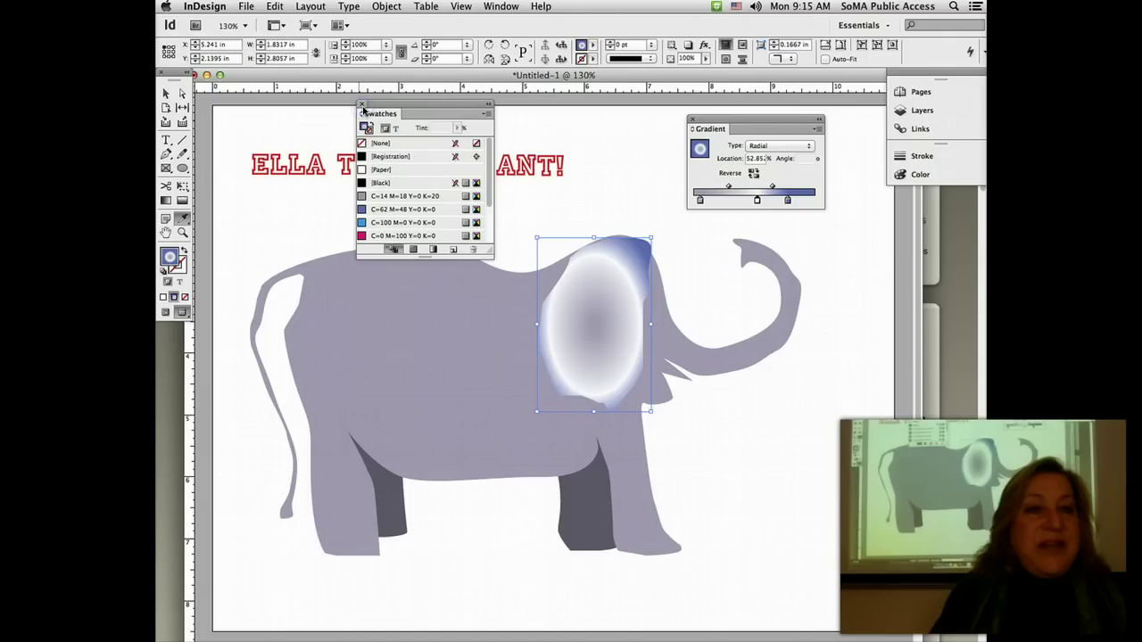
{"action": "left_click", "coordinate": [362, 105]}
{"action": "left_click", "coordinate": [166, 94]}
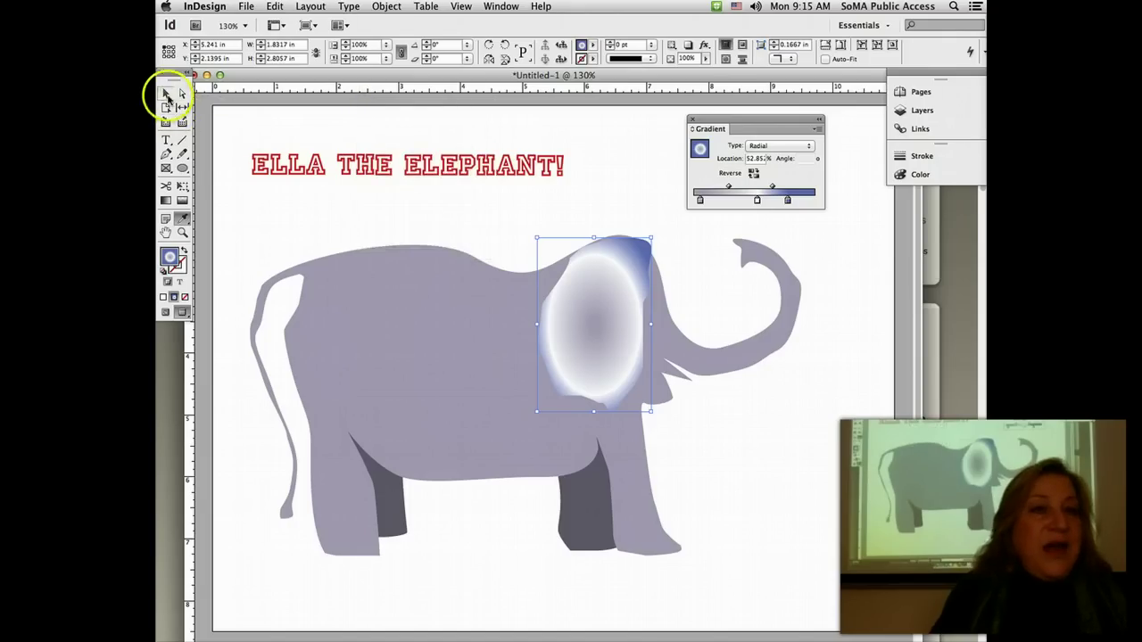
{"action": "left_click", "coordinate": [245, 6]}
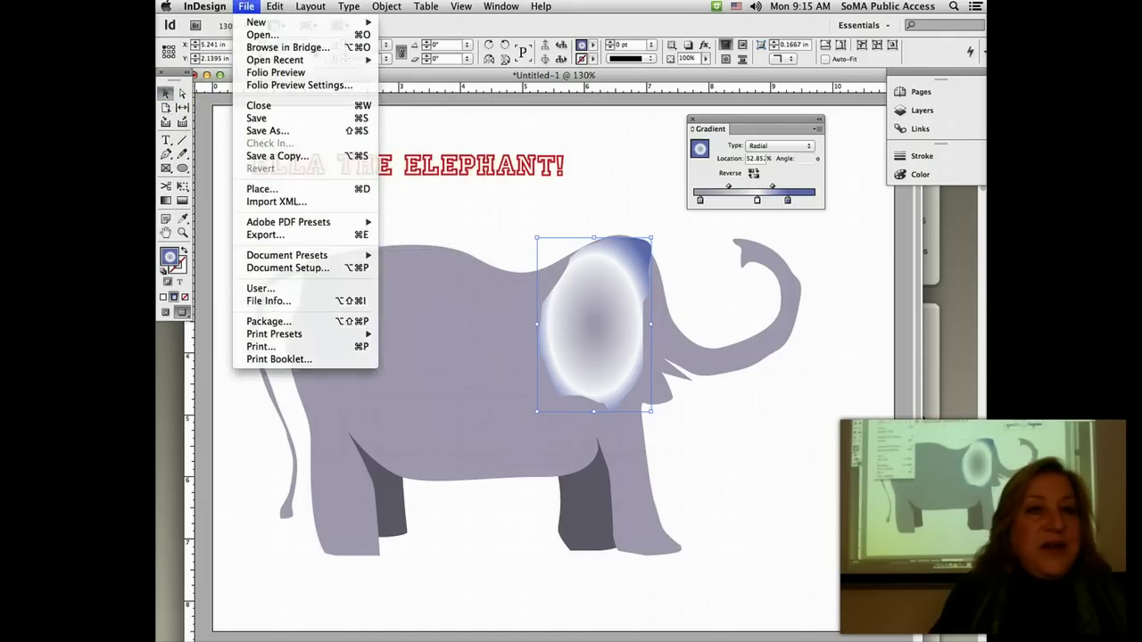
{"action": "left_click", "coordinate": [581, 115]}
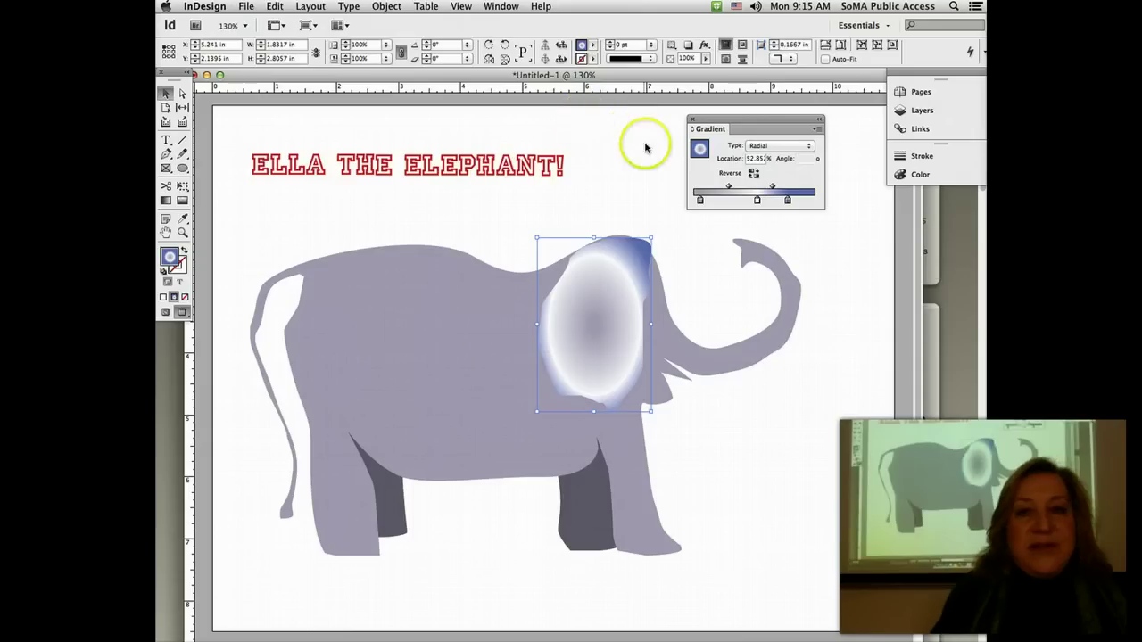
{"action": "left_click", "coordinate": [689, 118]}
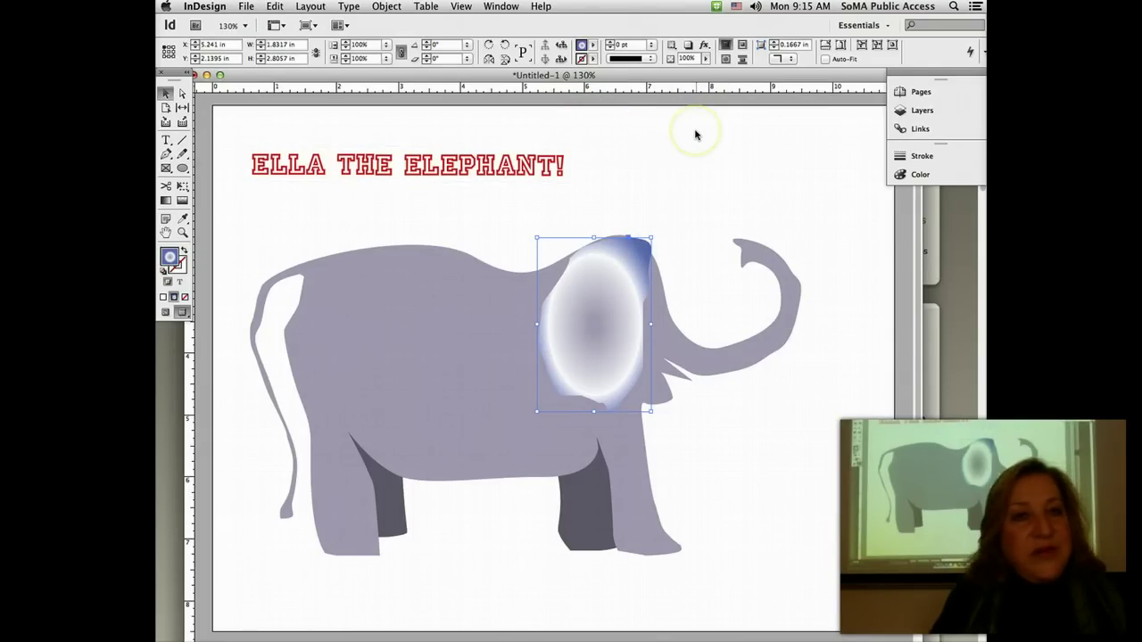
- Place b7f213fe4a3a087c21c447c5379ff4ab.jpg from the Desktop onto the page beside the title with nothing selected, and delete the placed image again
{"action": "left_click", "coordinate": [696, 134]}
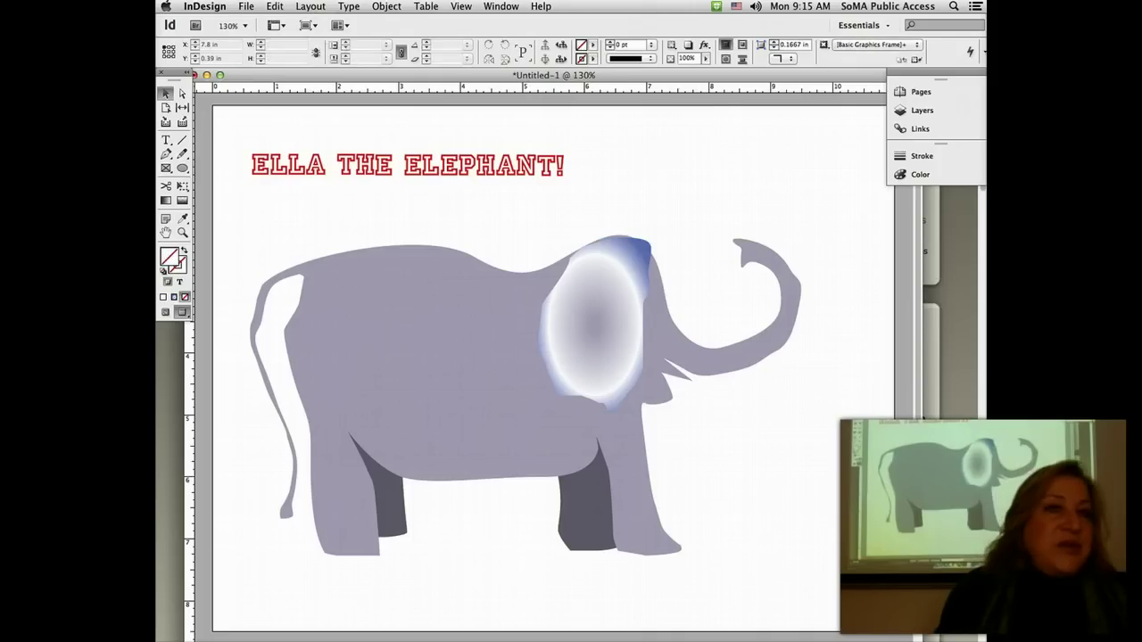
{"action": "left_click", "coordinate": [246, 6]}
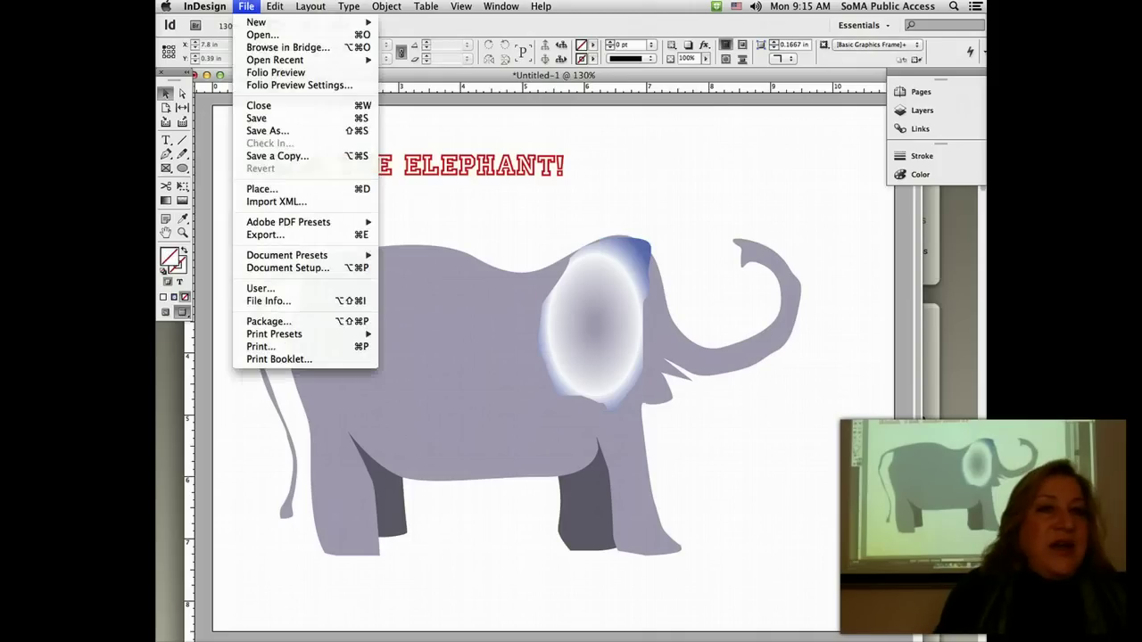
{"action": "left_click", "coordinate": [280, 190]}
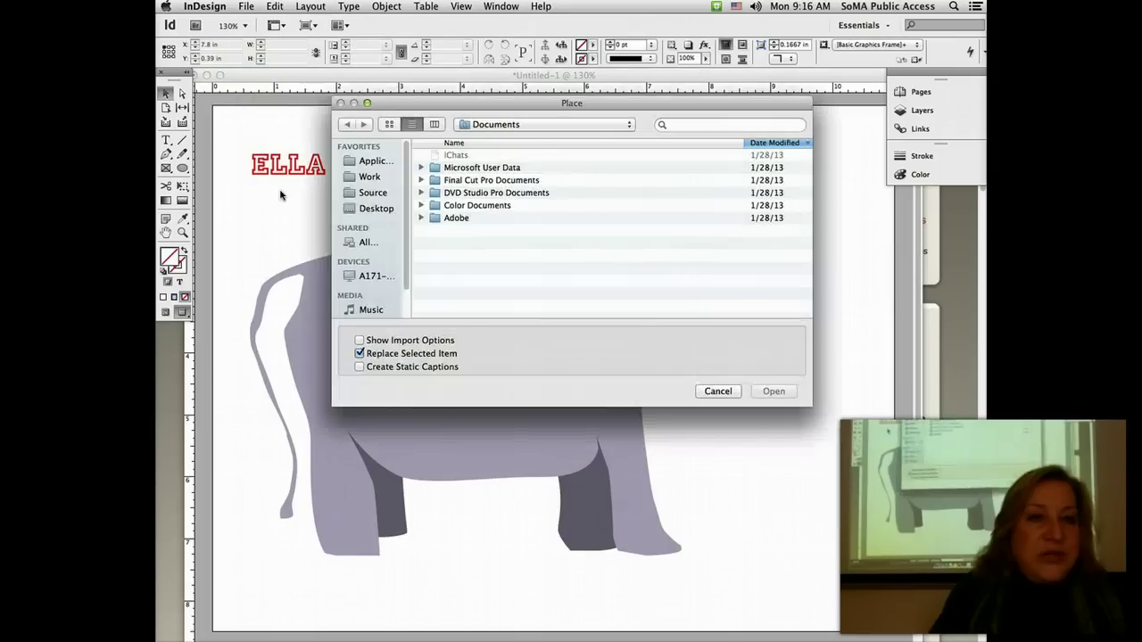
{"action": "left_click", "coordinate": [384, 210]}
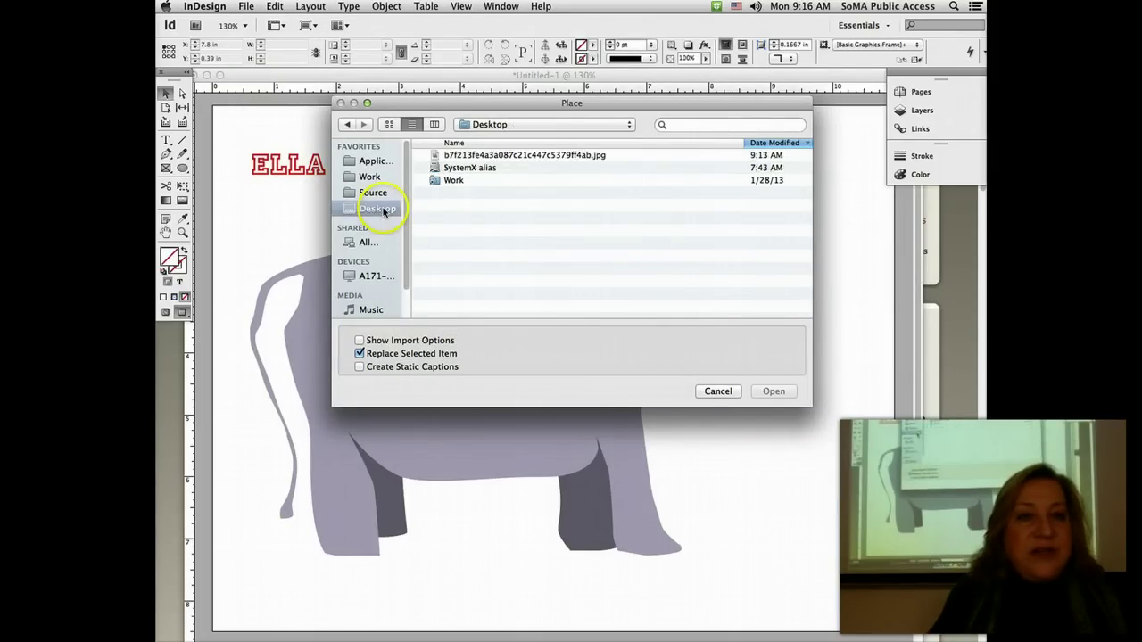
{"action": "left_click", "coordinate": [482, 156]}
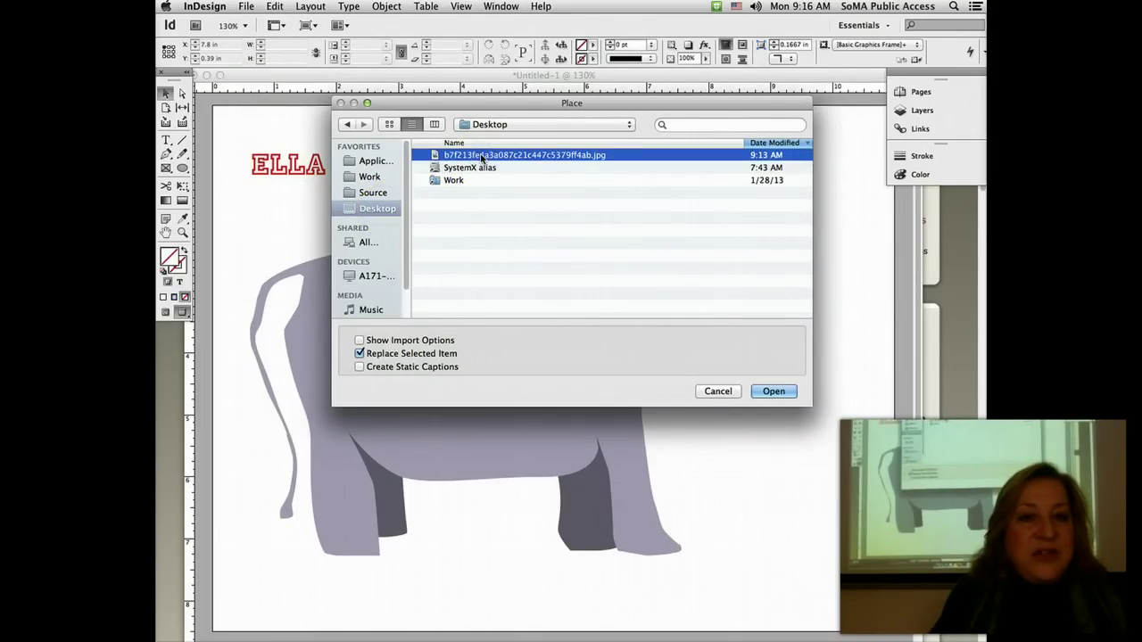
{"action": "left_click", "coordinate": [775, 391]}
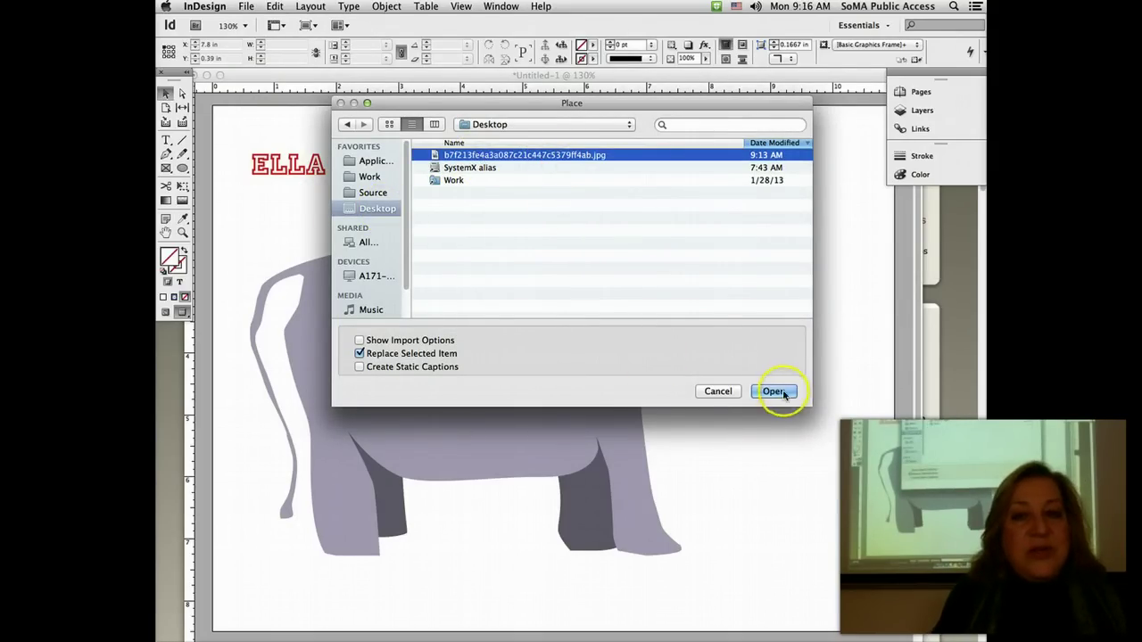
{"action": "left_click", "coordinate": [647, 118]}
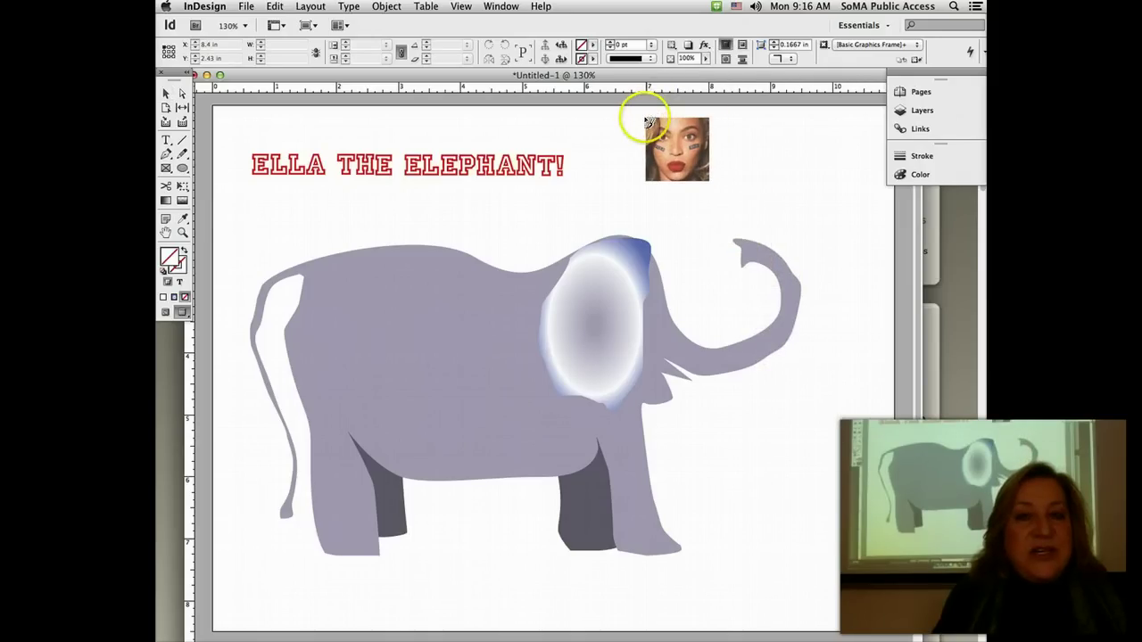
{"action": "left_click_drag", "start_coordinate": [647, 119], "coordinate": [608, 119]}
{"action": "left_click", "coordinate": [608, 118]}
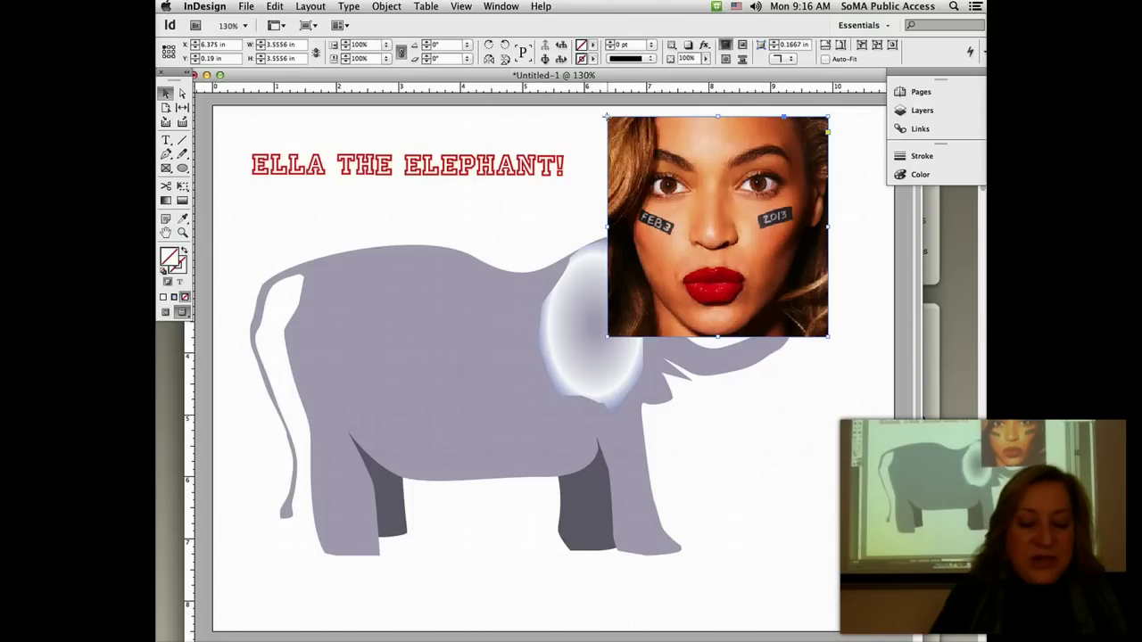
{"action": "key", "text": "Delete"}
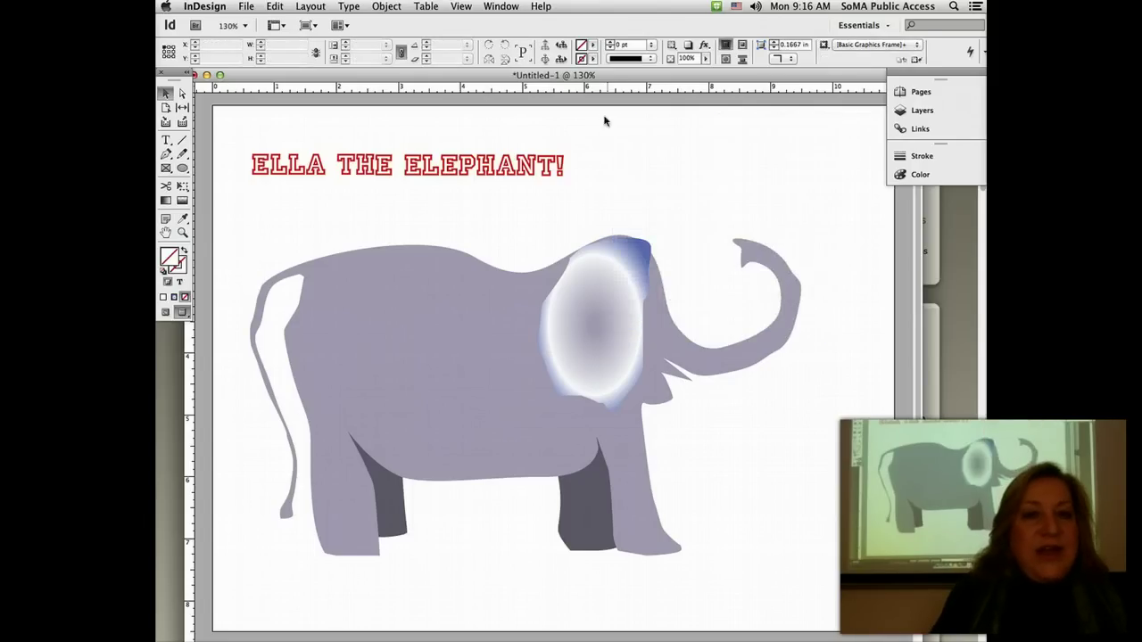
- Place b7f213fe4a3a087c21c447c5379ff4ab.jpg from the Desktop inside the elephant's body shape
{"action": "left_click", "coordinate": [396, 294]}
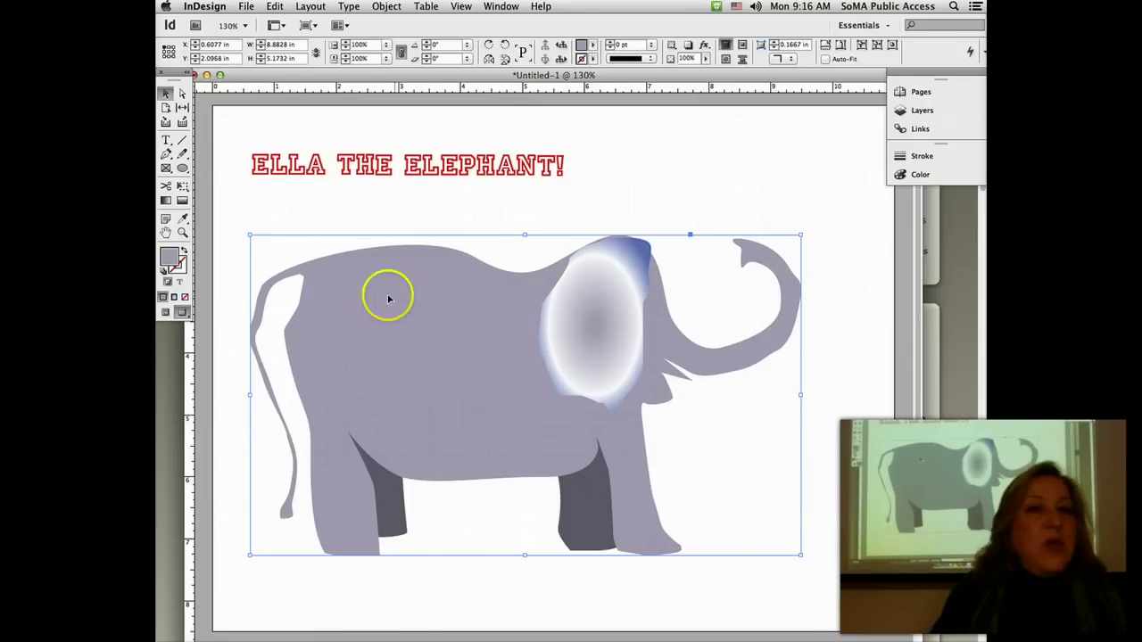
{"action": "left_click", "coordinate": [246, 7]}
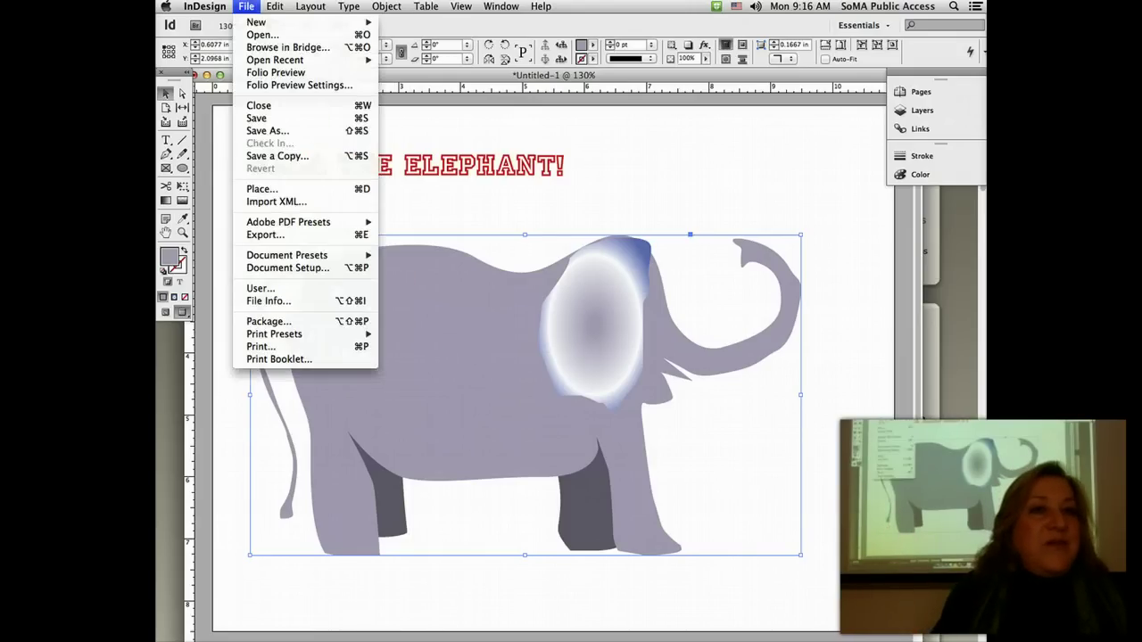
{"action": "left_click", "coordinate": [264, 187]}
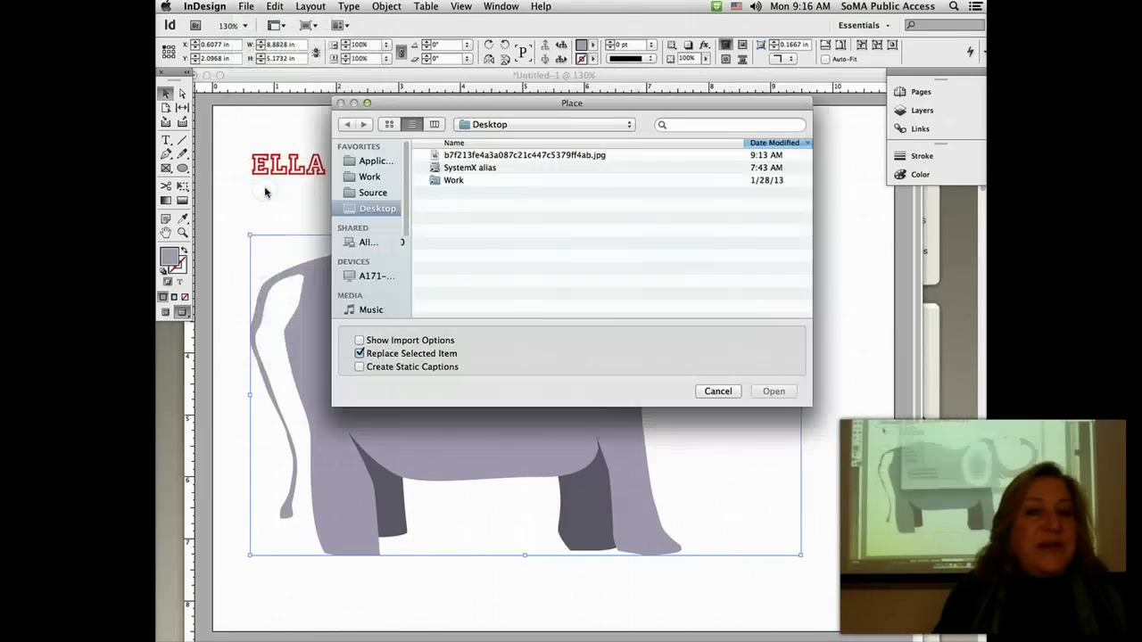
{"action": "left_click", "coordinate": [564, 155]}
{"action": "left_click", "coordinate": [775, 392]}
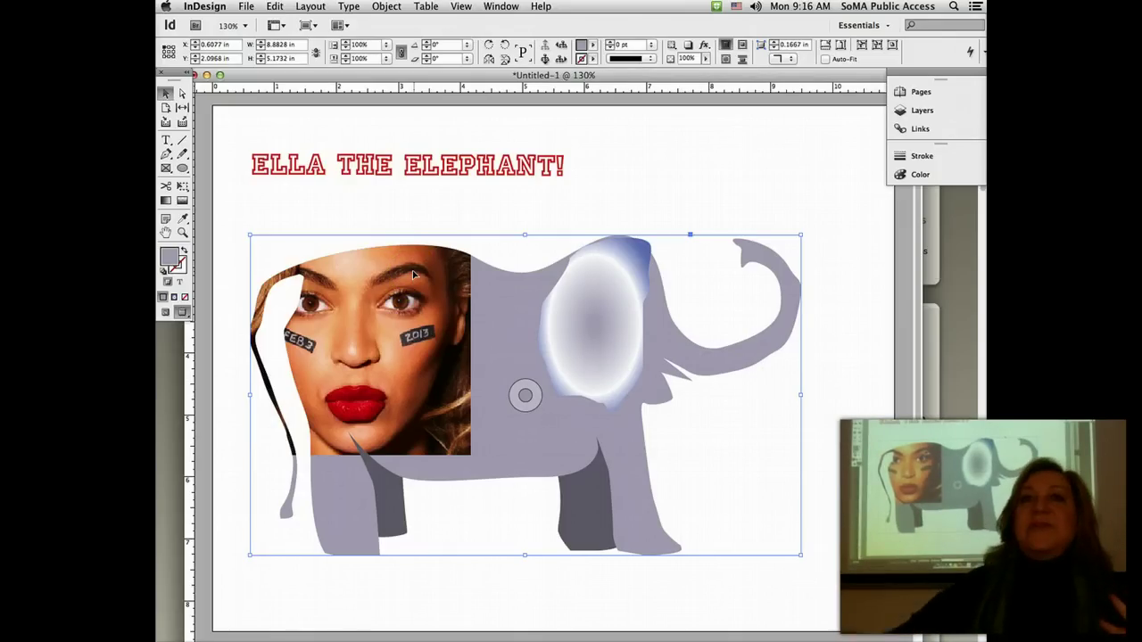
- Fit the photo inside the elephant's body with Fill Frame Proportionally and deselect the body
{"action": "left_click", "coordinate": [412, 244]}
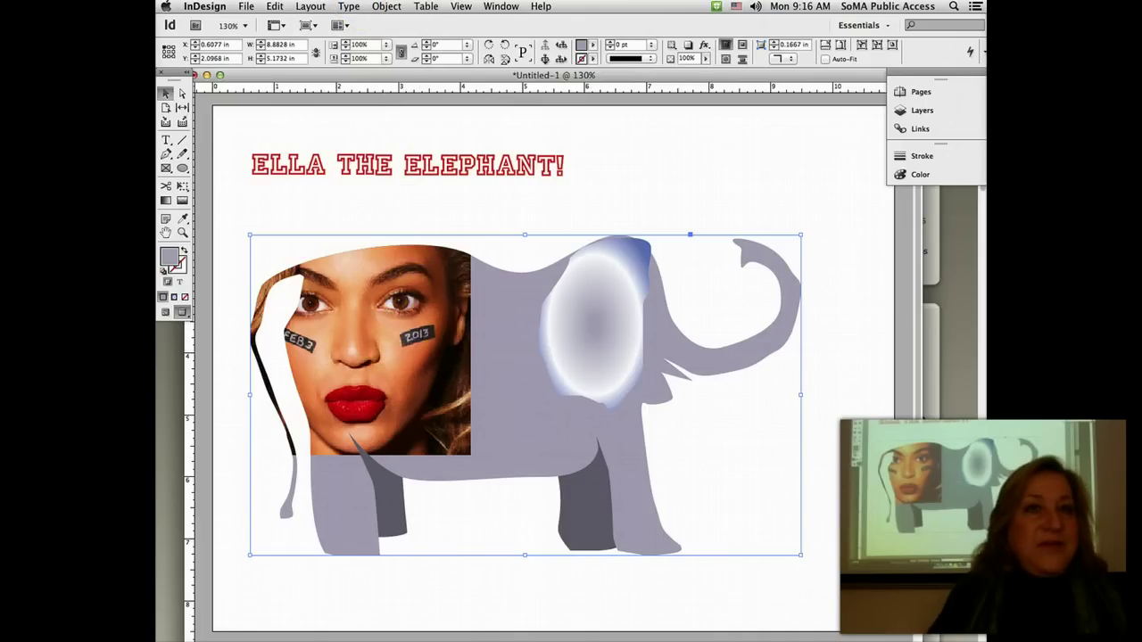
{"action": "left_click", "coordinate": [387, 6]}
{"action": "mouse_move", "coordinate": [423, 221]}
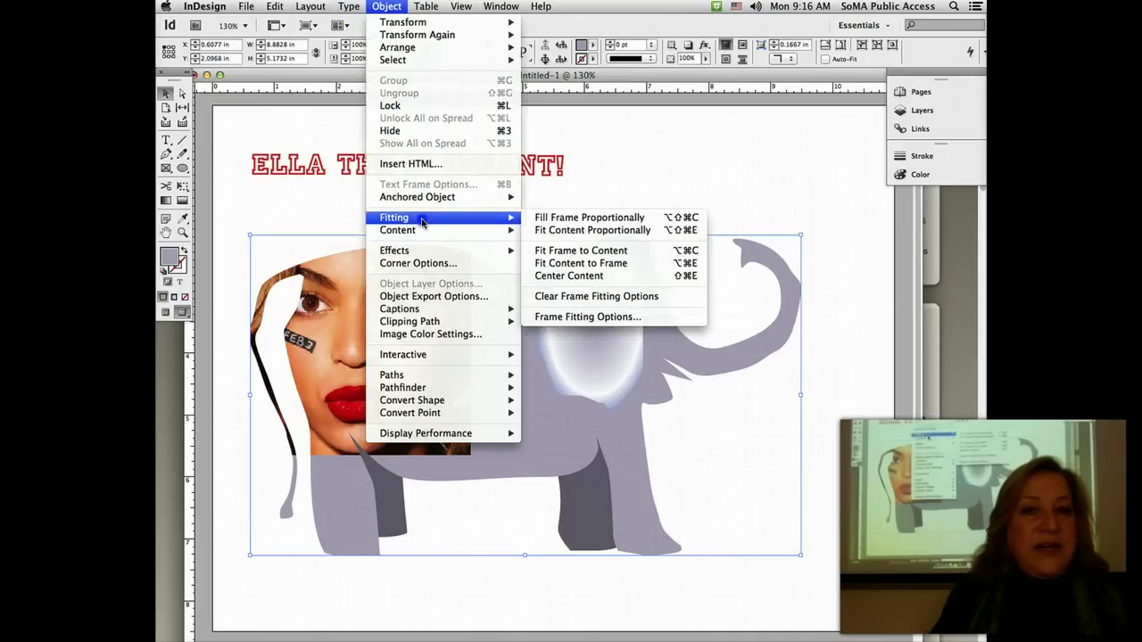
{"action": "left_click", "coordinate": [593, 219]}
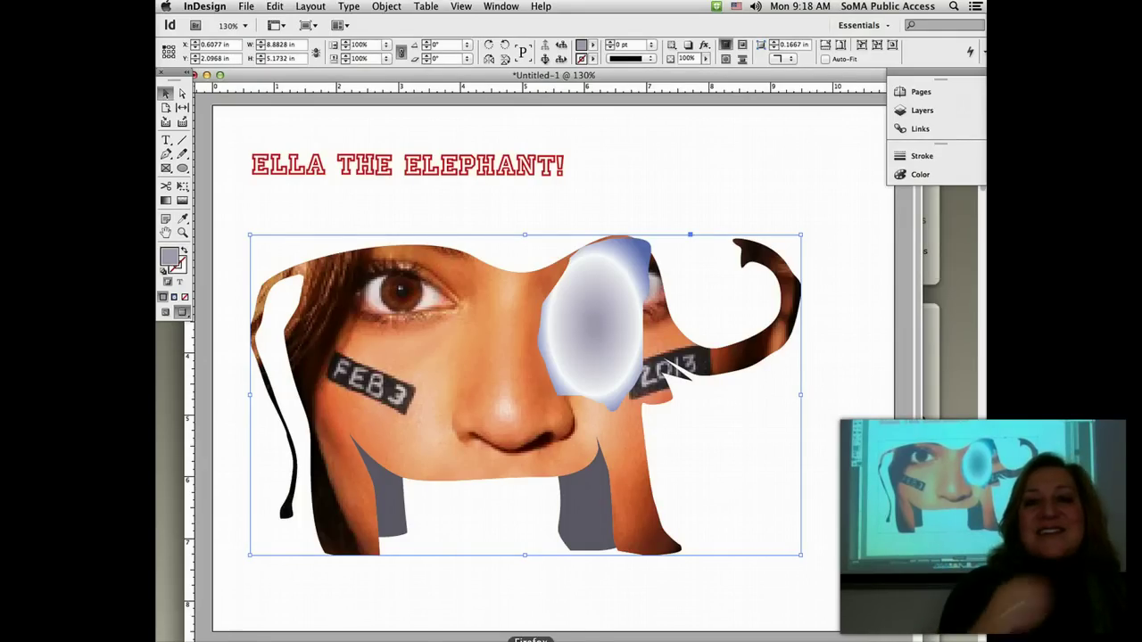
{"action": "left_click", "coordinate": [797, 194]}
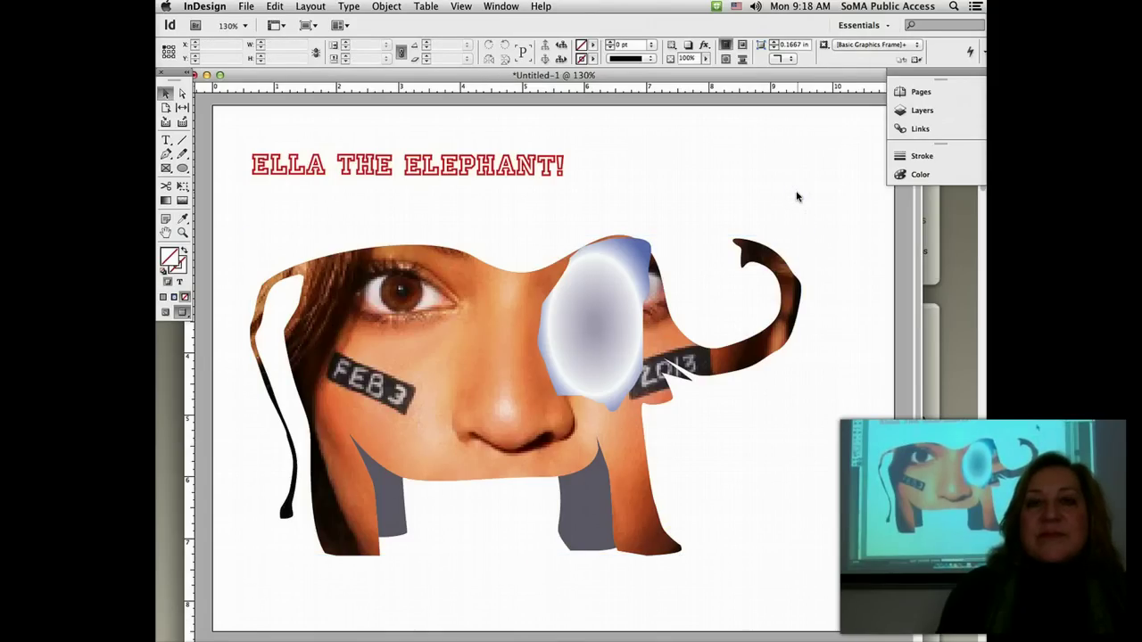
- Move the gradient ear and both dark grey legs off the elephant's body
{"action": "left_click_drag", "start_coordinate": [592, 321], "coordinate": [714, 209]}
{"action": "left_click_drag", "start_coordinate": [616, 523], "coordinate": [844, 454]}
{"action": "left_click_drag", "start_coordinate": [388, 509], "coordinate": [762, 568]}
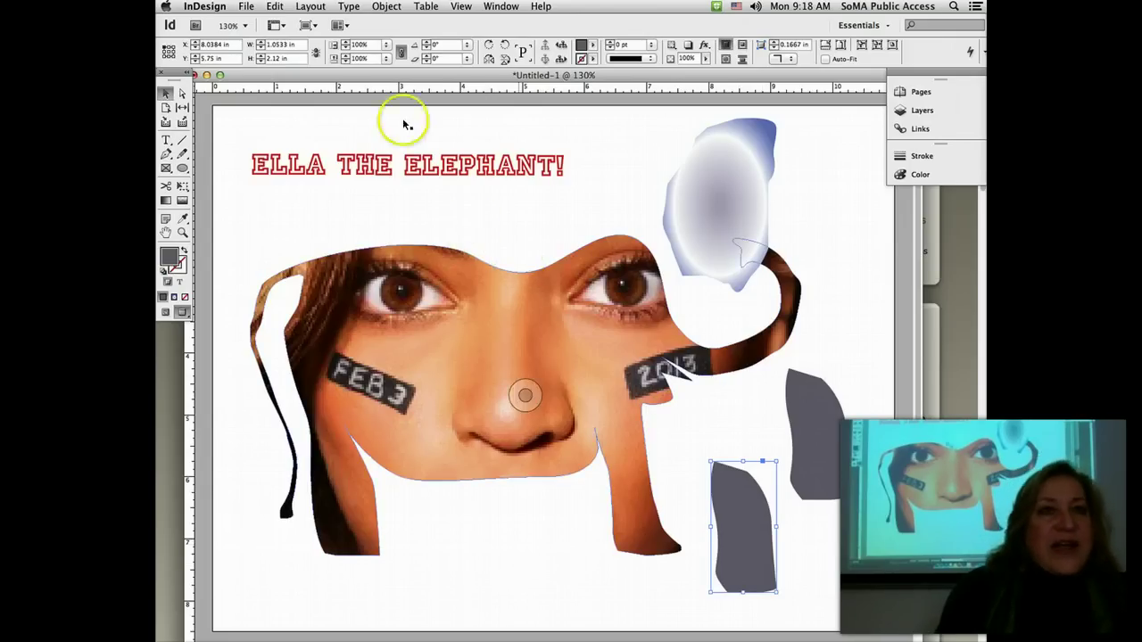
- Undo the three moves of the dark legs and the ear
{"action": "left_click", "coordinate": [274, 7]}
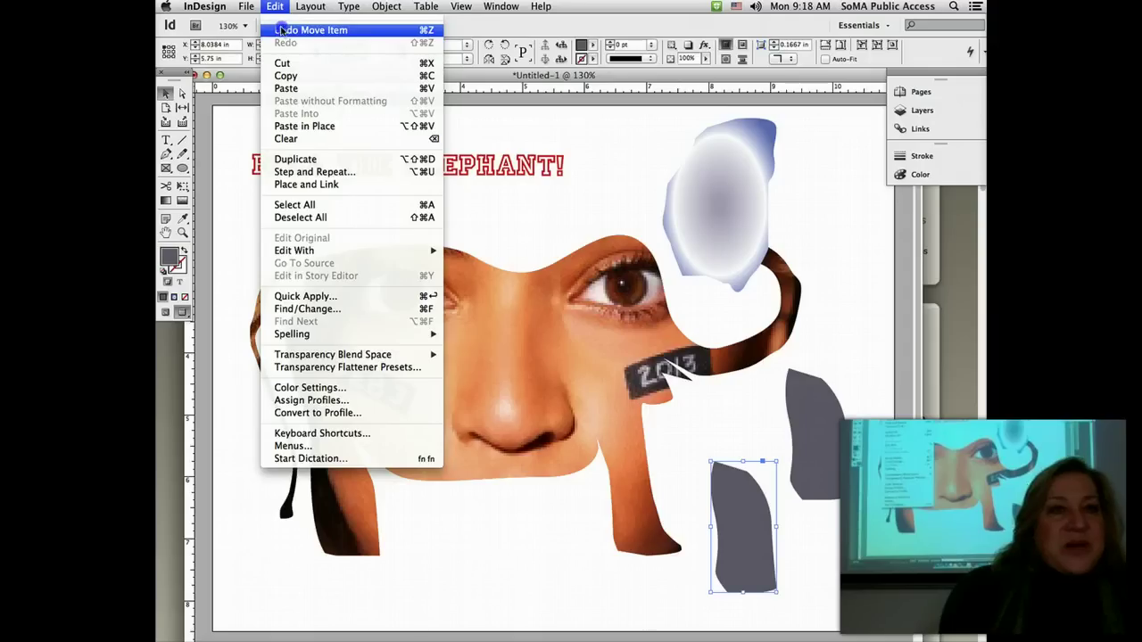
{"action": "left_click", "coordinate": [285, 29]}
{"action": "left_click", "coordinate": [276, 6]}
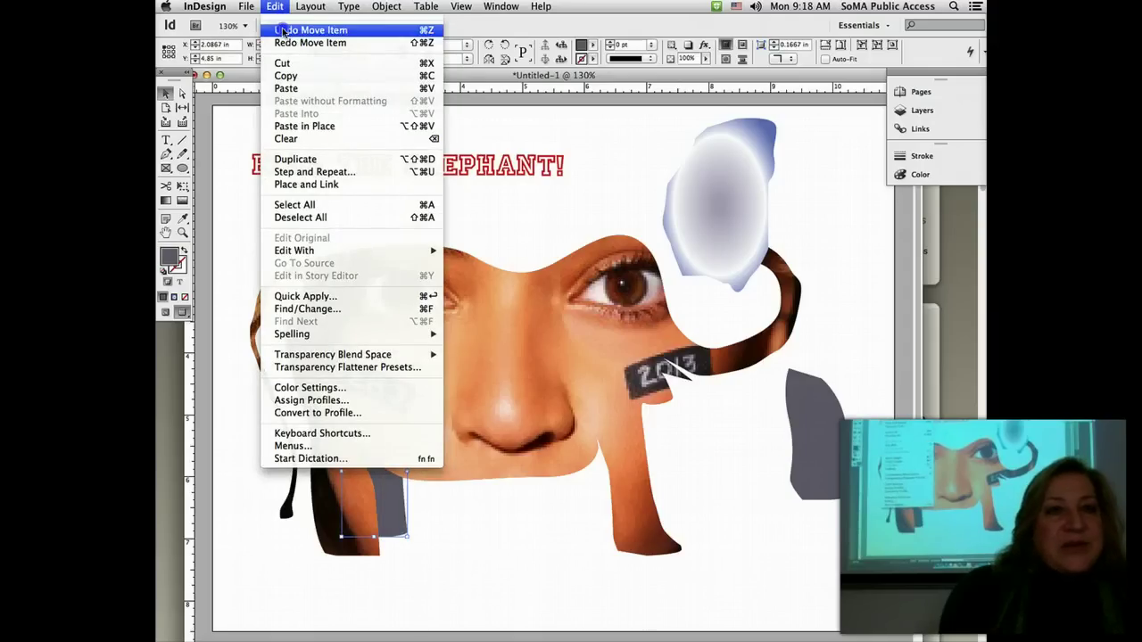
{"action": "left_click", "coordinate": [286, 32]}
{"action": "left_click", "coordinate": [276, 7]}
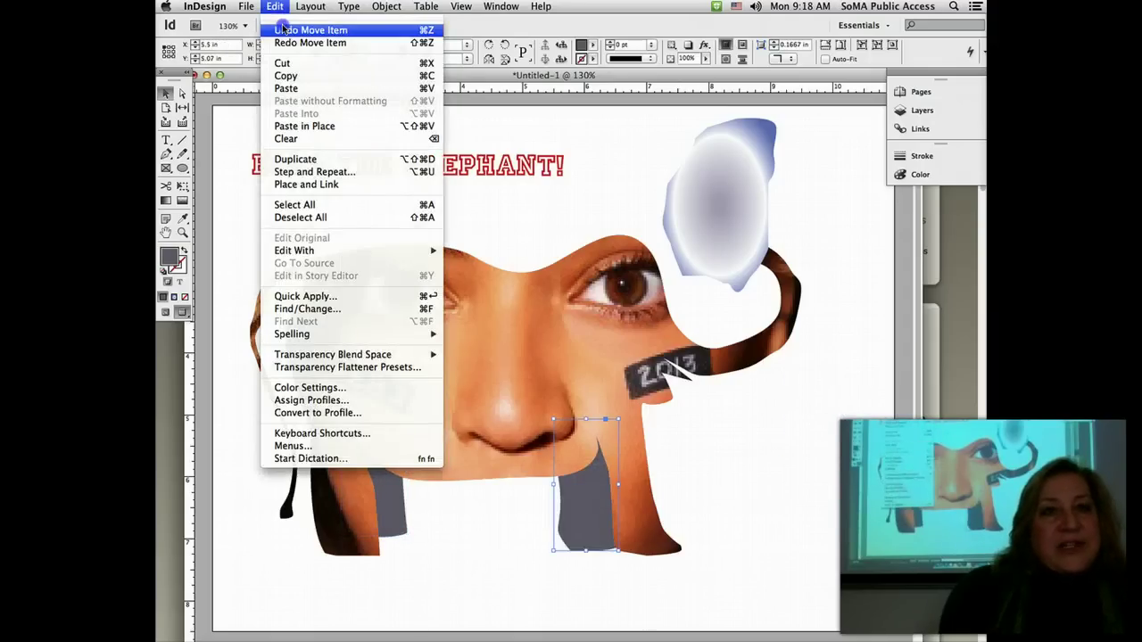
{"action": "left_click", "coordinate": [284, 28]}
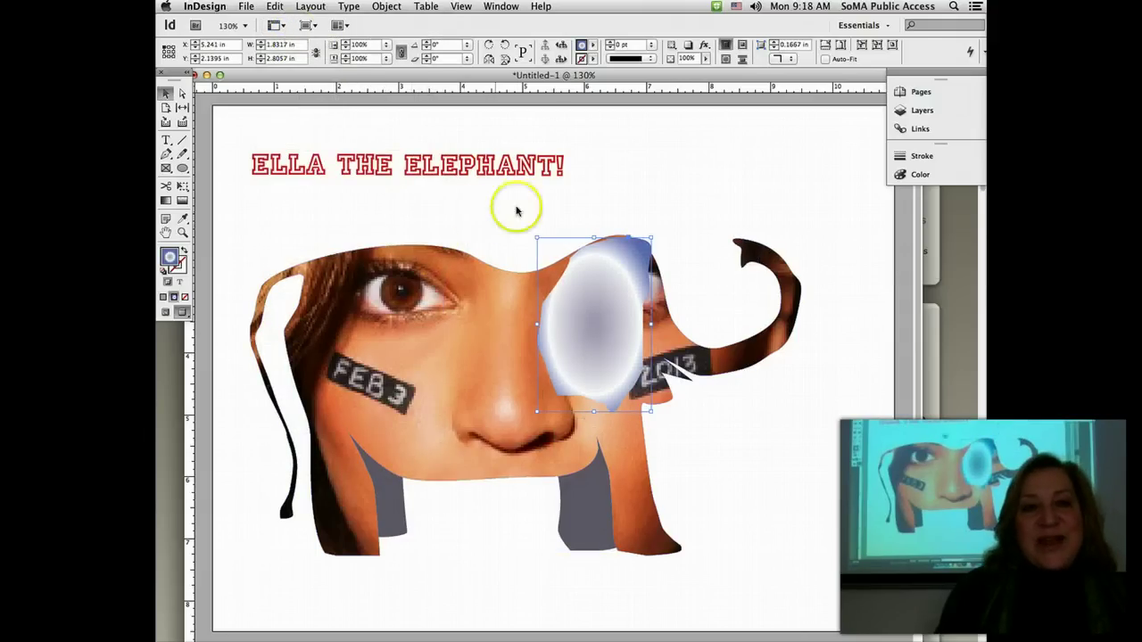
- Deselect the ear, display the Pathfinder controls clear of the artwork, and look over the Intersect and Add operations
{"action": "left_click", "coordinate": [585, 202]}
{"action": "left_click", "coordinate": [502, 6]}
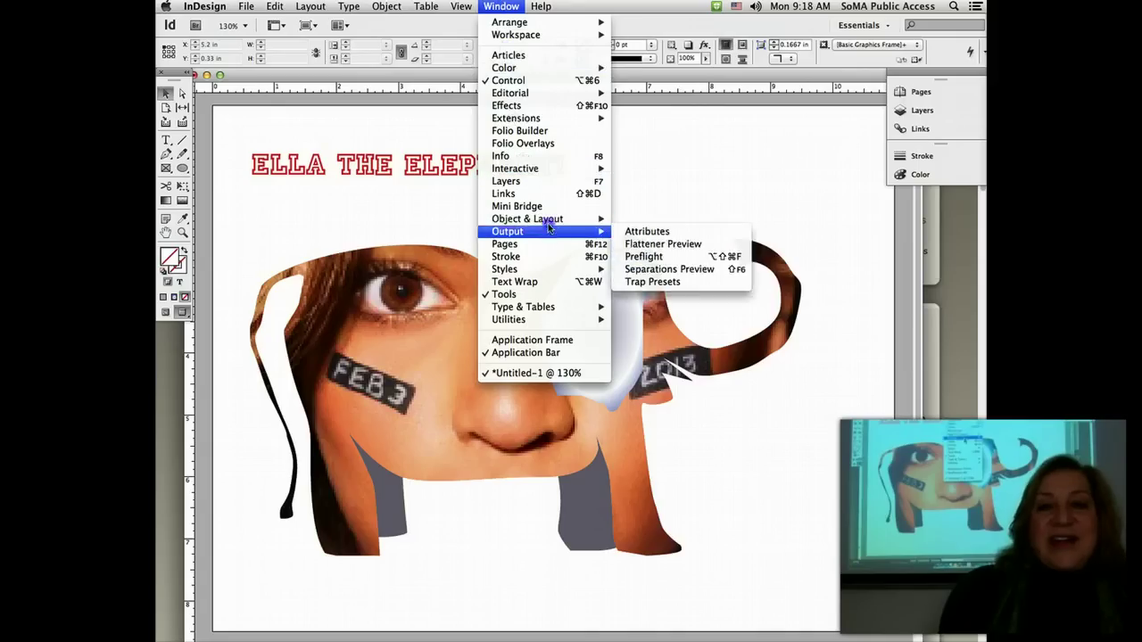
{"action": "mouse_move", "coordinate": [547, 220]}
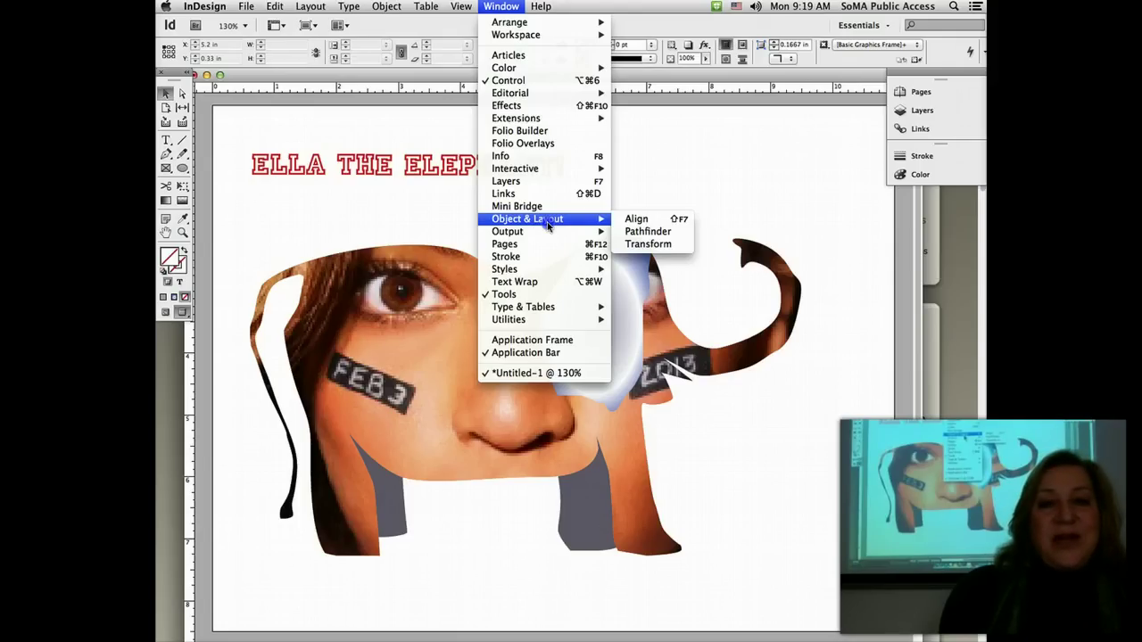
{"action": "left_click", "coordinate": [649, 231]}
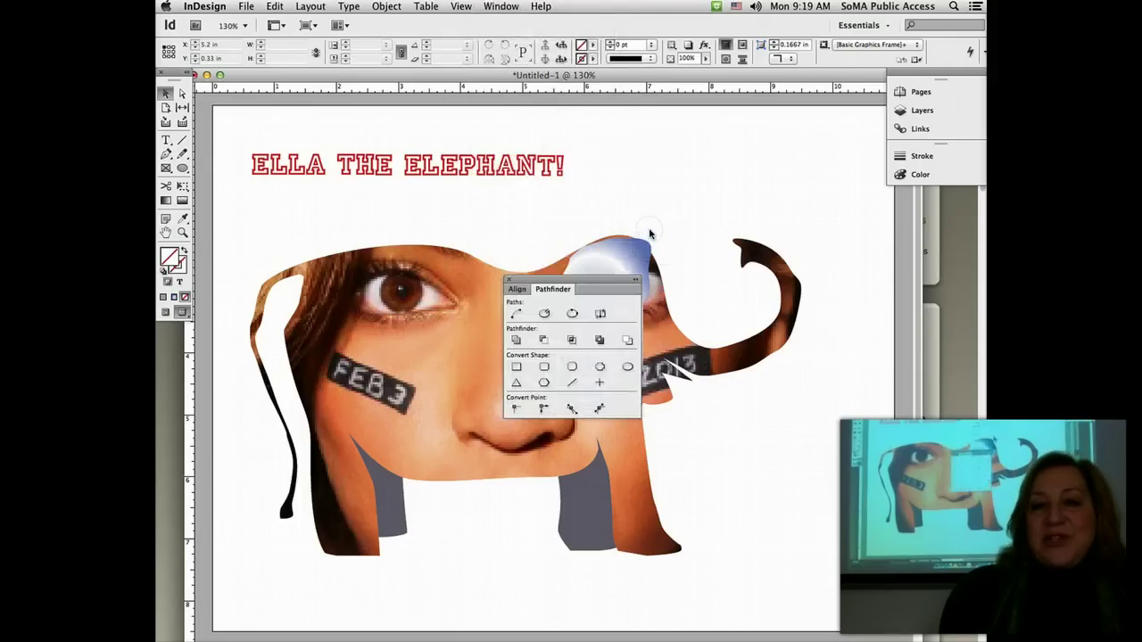
{"action": "left_click_drag", "start_coordinate": [582, 279], "coordinate": [807, 75]}
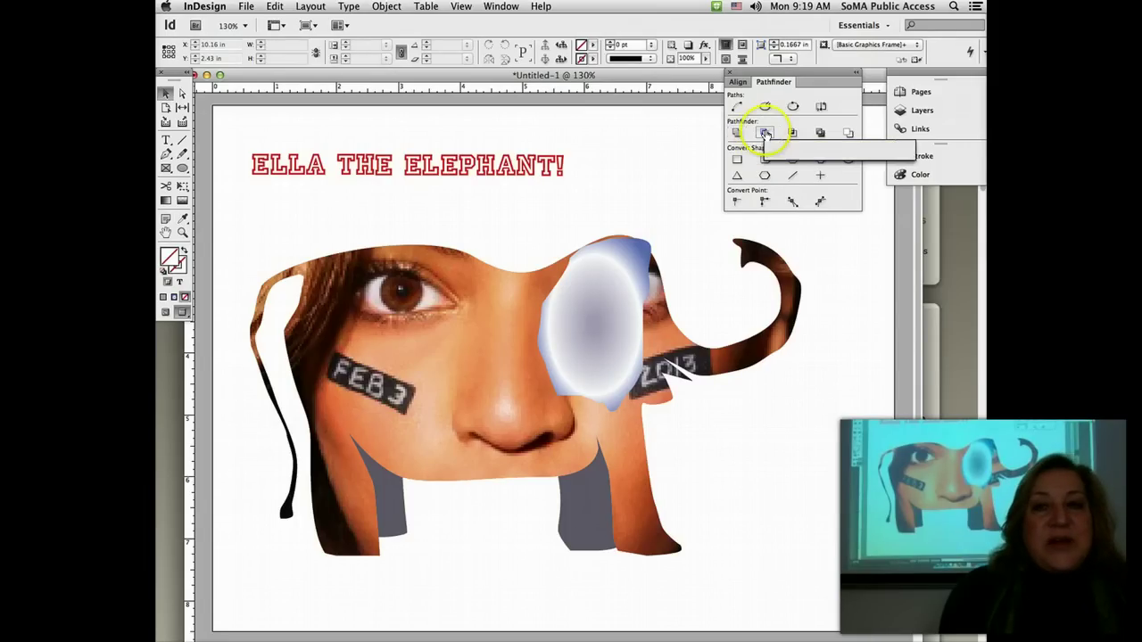
{"action": "left_click", "coordinate": [791, 134]}
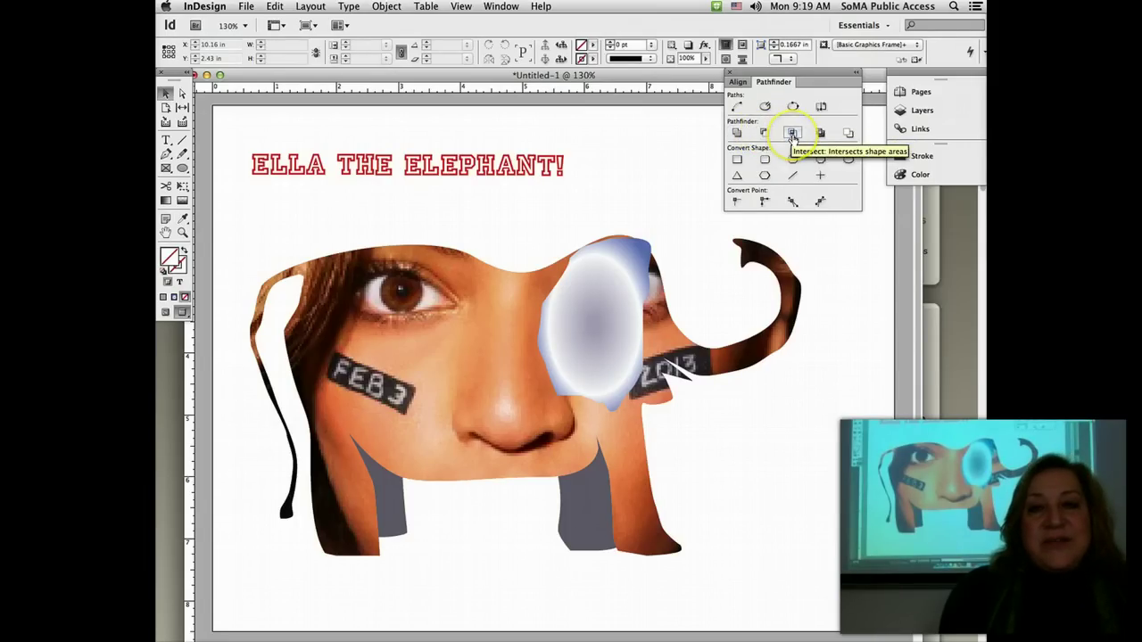
{"action": "left_click", "coordinate": [736, 133]}
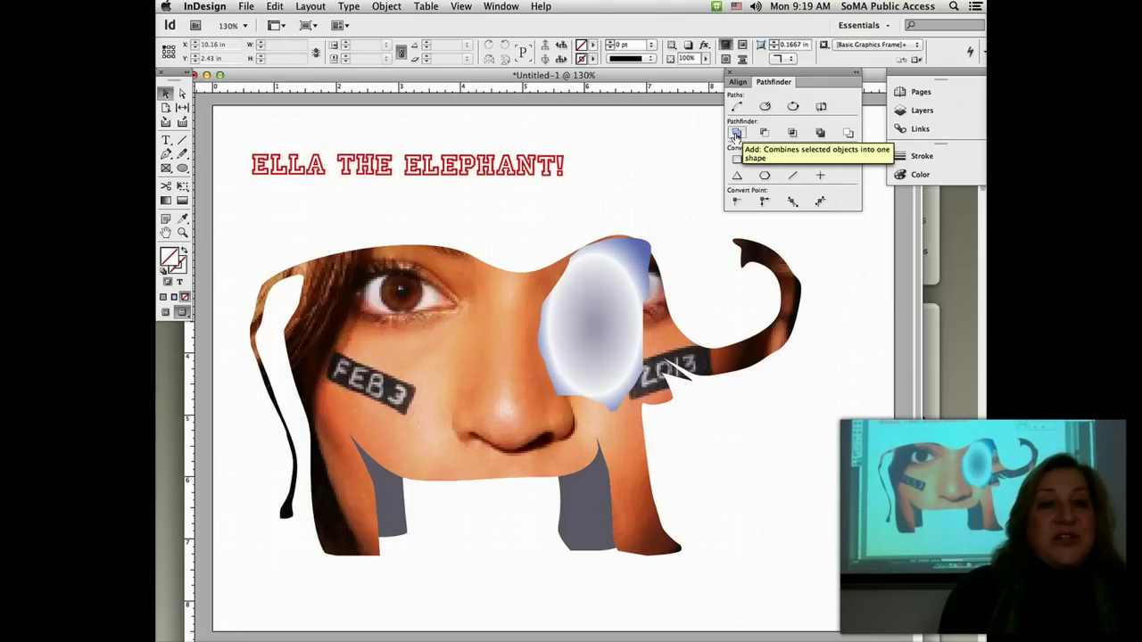
- Select the elephant's body, ear and both dark legs, and combine them into one shape with Pathfinder Add
{"action": "left_click", "coordinate": [293, 234]}
{"action": "left_click_drag", "start_coordinate": [253, 212], "coordinate": [805, 589]}
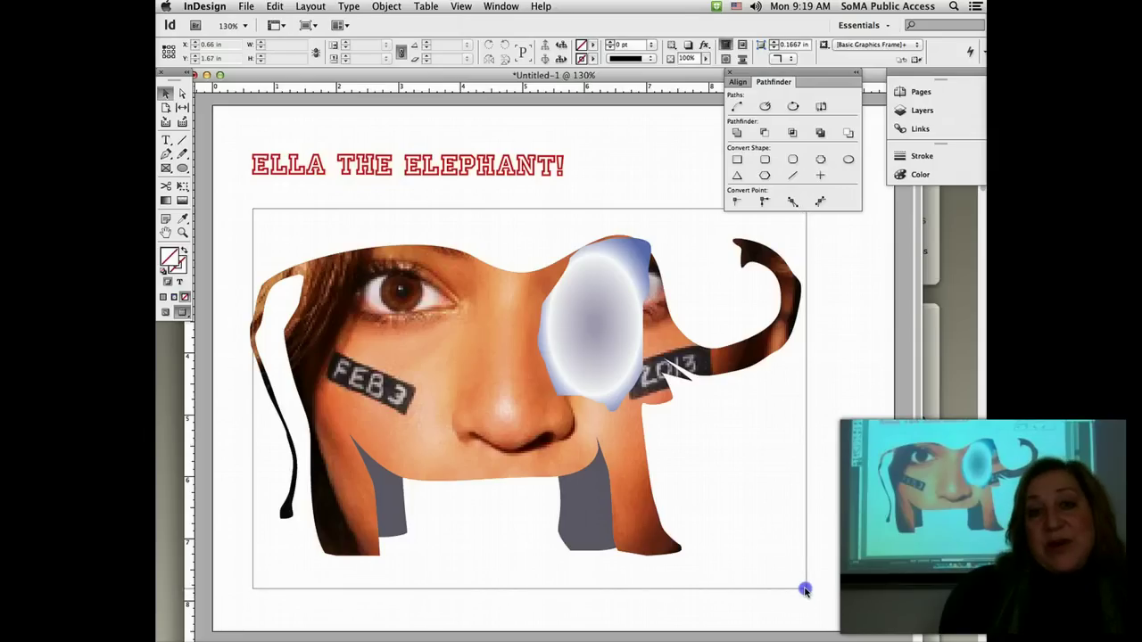
{"action": "left_click_drag", "start_coordinate": [805, 589], "coordinate": [805, 590]}
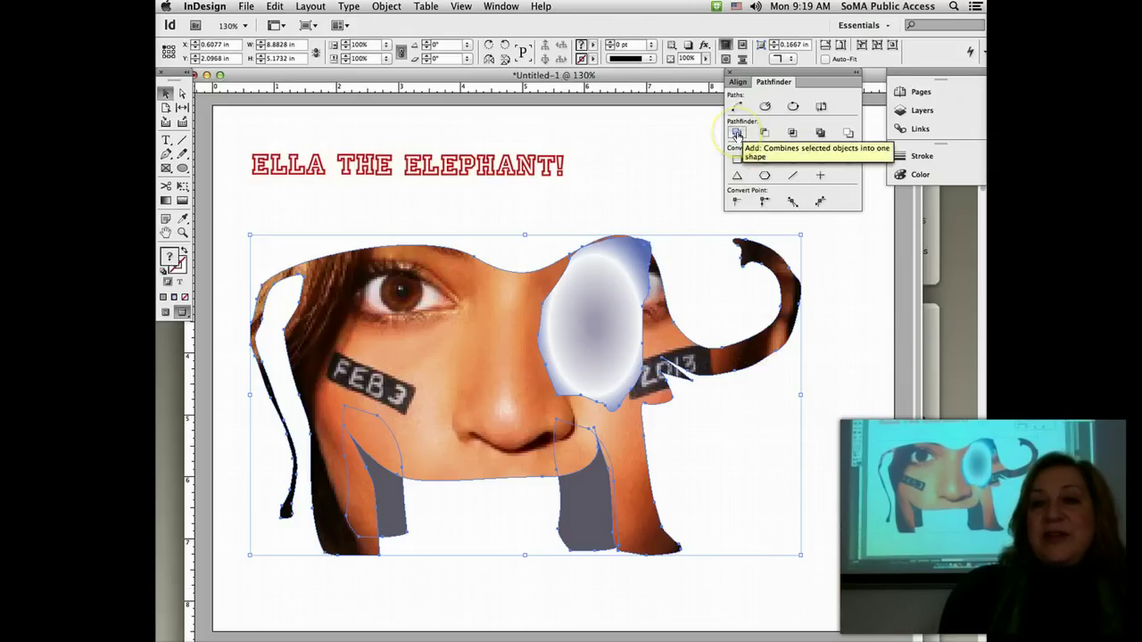
{"action": "left_click", "coordinate": [737, 135]}
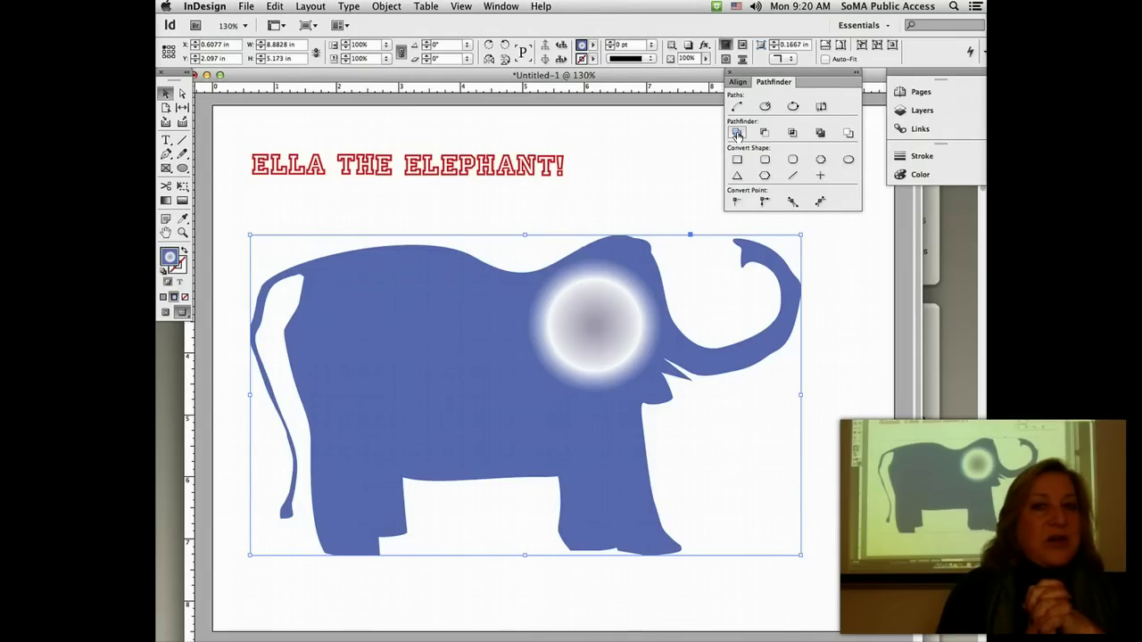
- Select the merged elephant's path with the Direct Selection tool and pick an orange stroke colour of C 0, M 58, Y 100, K 0
{"action": "left_click", "coordinate": [182, 93]}
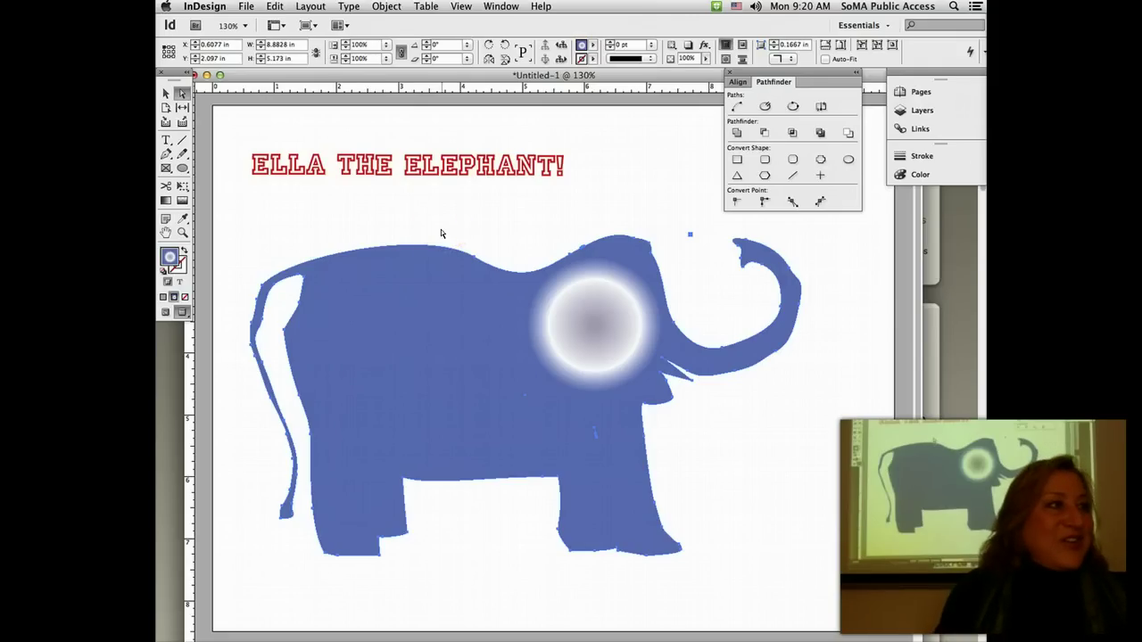
{"action": "left_click", "coordinate": [413, 217]}
{"action": "left_click", "coordinate": [473, 258]}
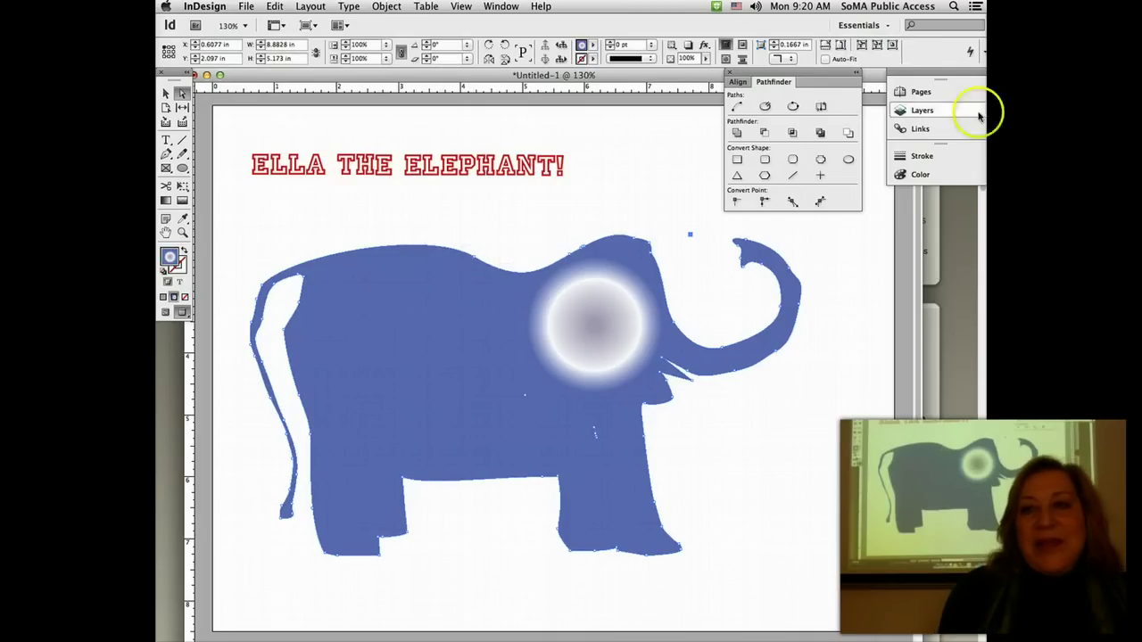
{"action": "left_click", "coordinate": [928, 175]}
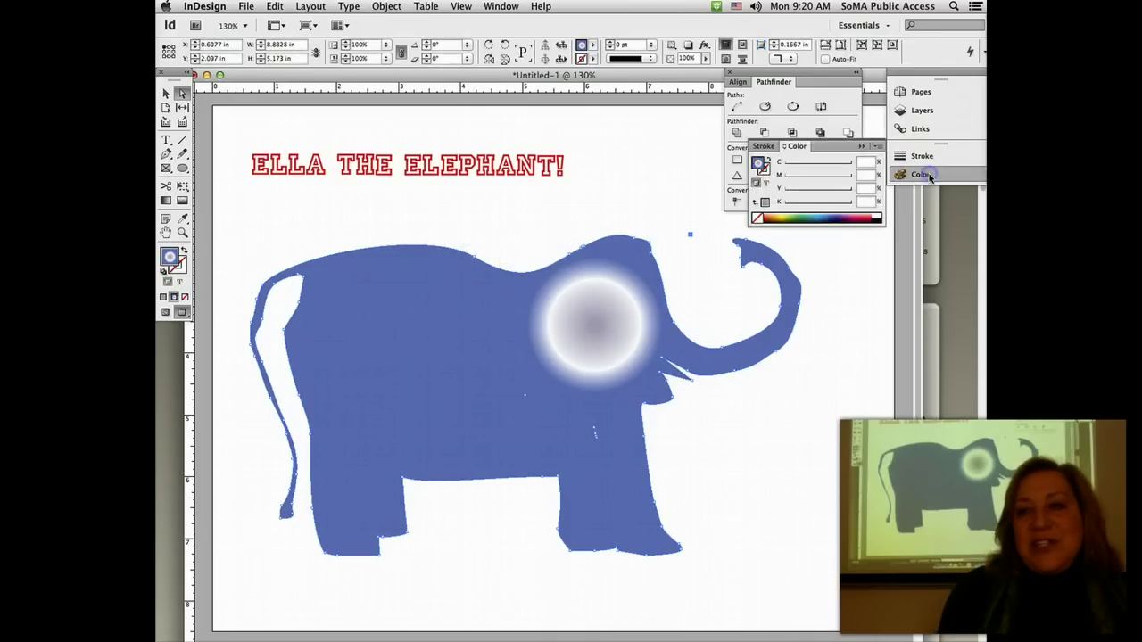
{"action": "left_click", "coordinate": [766, 171]}
{"action": "left_click", "coordinate": [778, 212]}
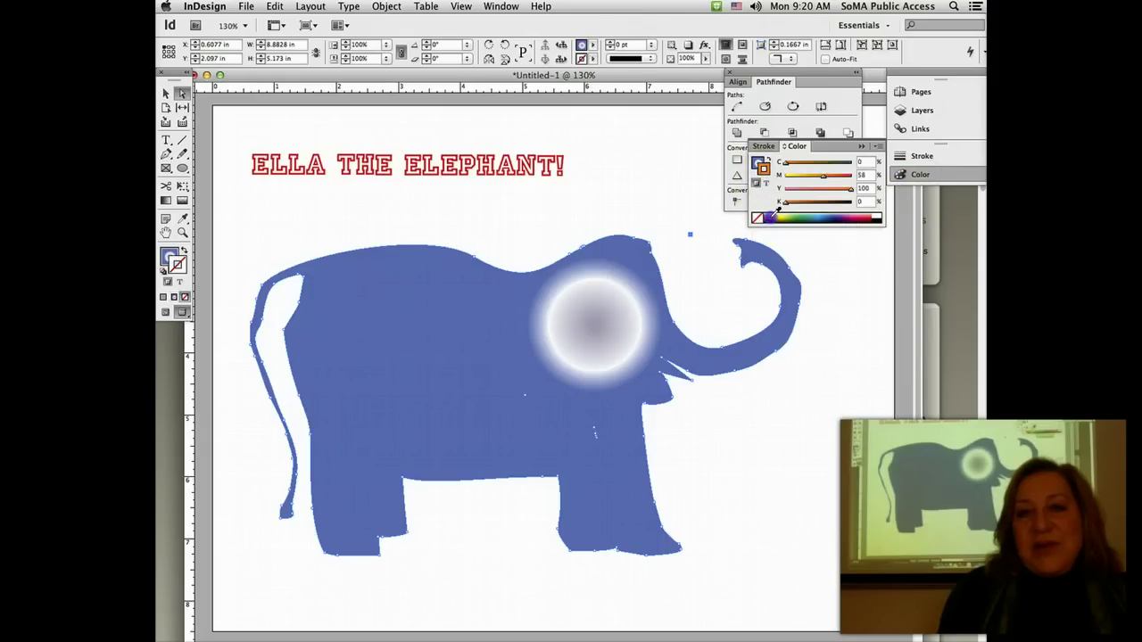
- Apply the orange stroke to the merged elephant's path and set its fill to none
{"action": "left_click", "coordinate": [767, 212]}
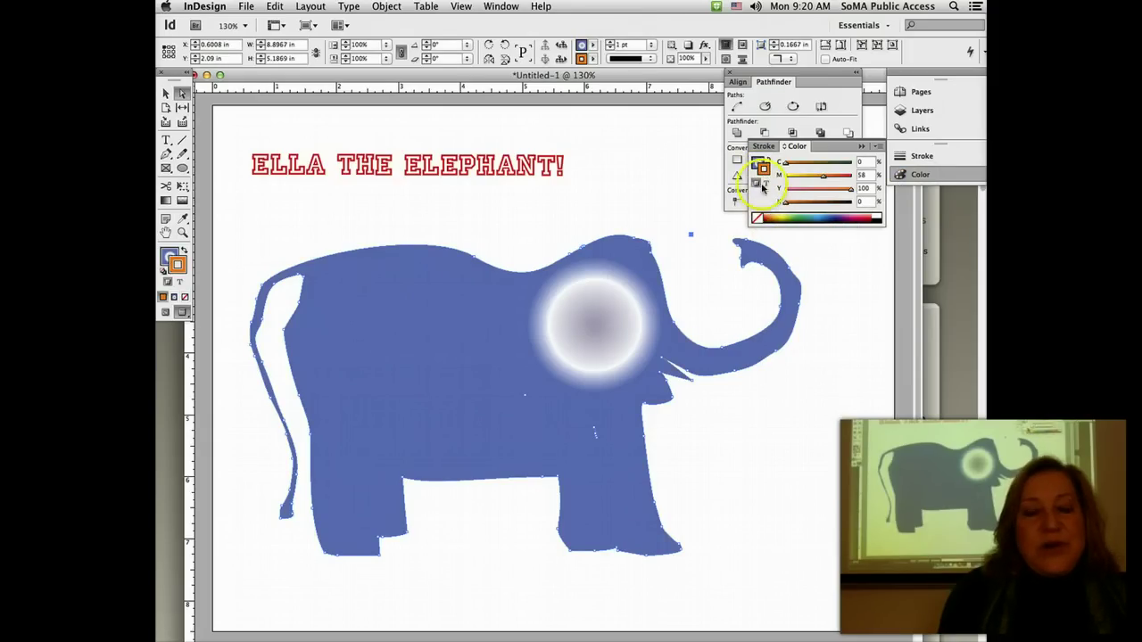
{"action": "left_click", "coordinate": [756, 166]}
{"action": "left_click", "coordinate": [756, 218]}
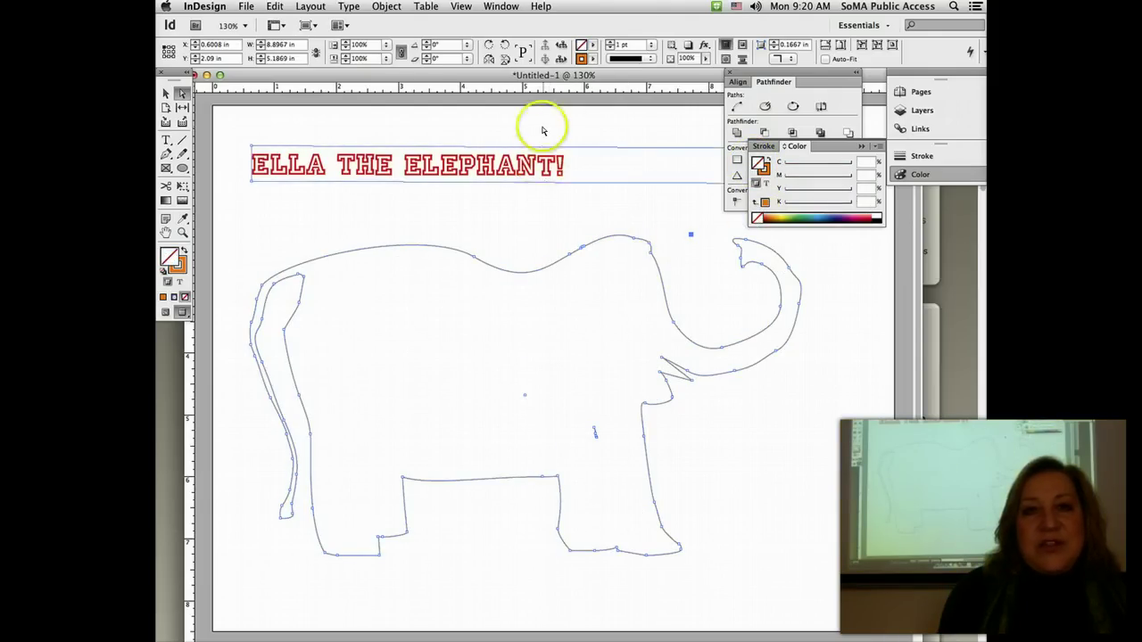
- Set the elephant outline's stroke weight to 8 pt and deselect the shape
{"action": "left_click", "coordinate": [651, 47]}
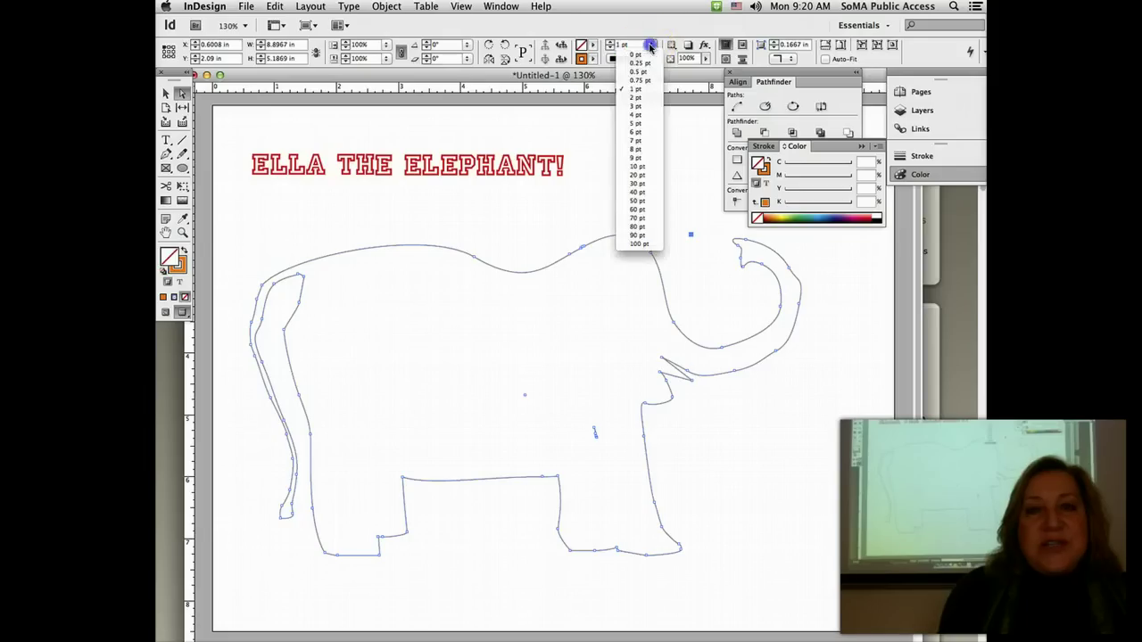
{"action": "left_click", "coordinate": [638, 149]}
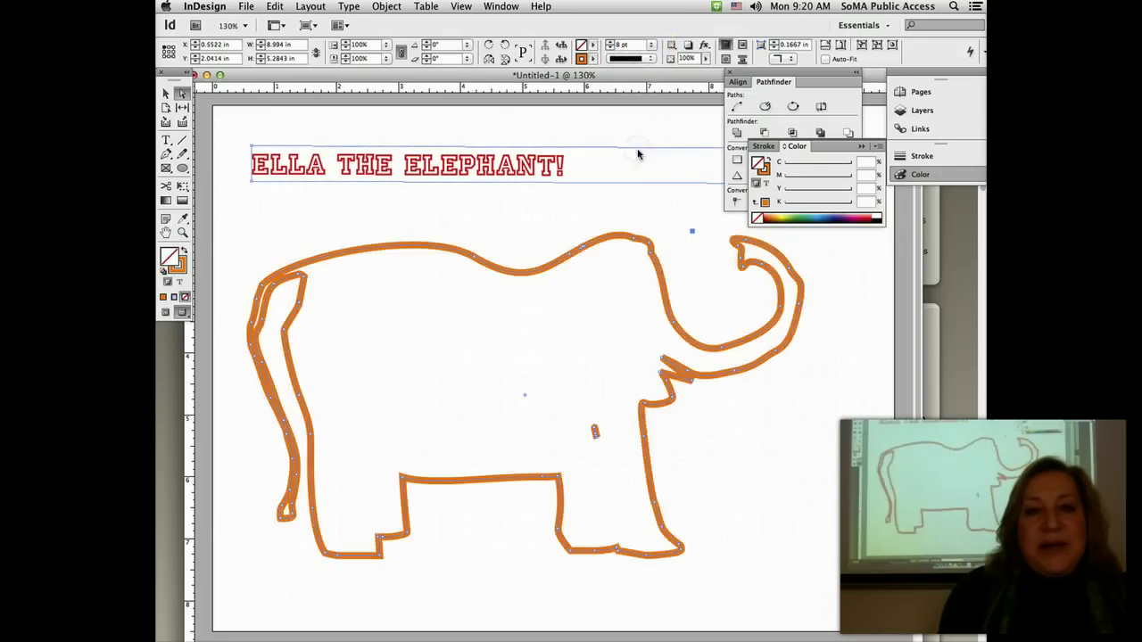
{"action": "left_click", "coordinate": [678, 201]}
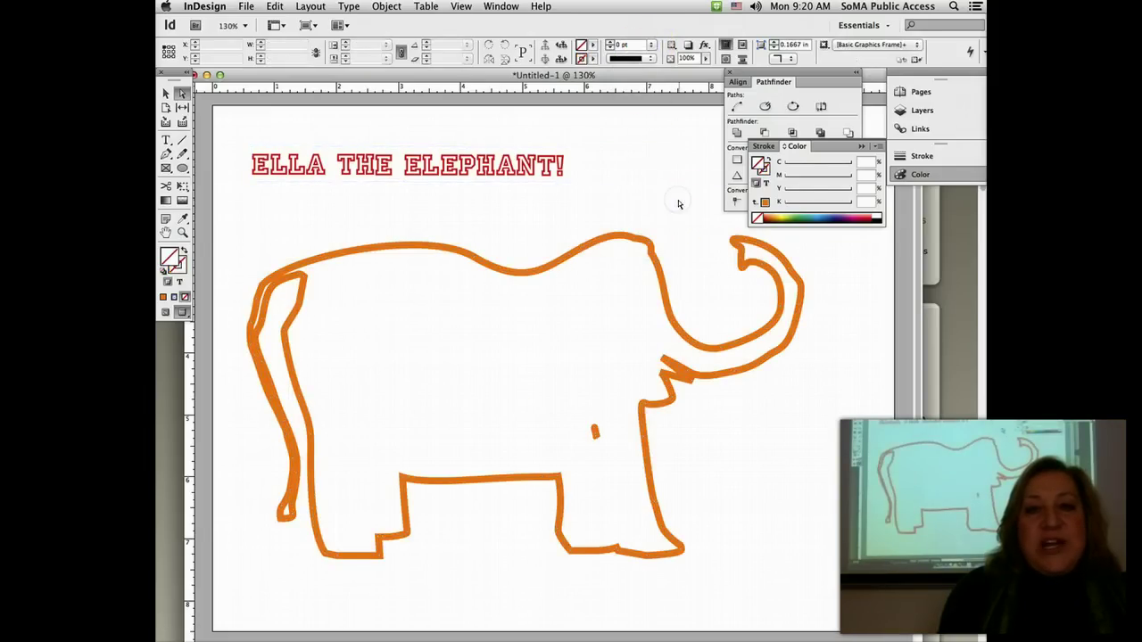
{"action": "left_click", "coordinate": [633, 242]}
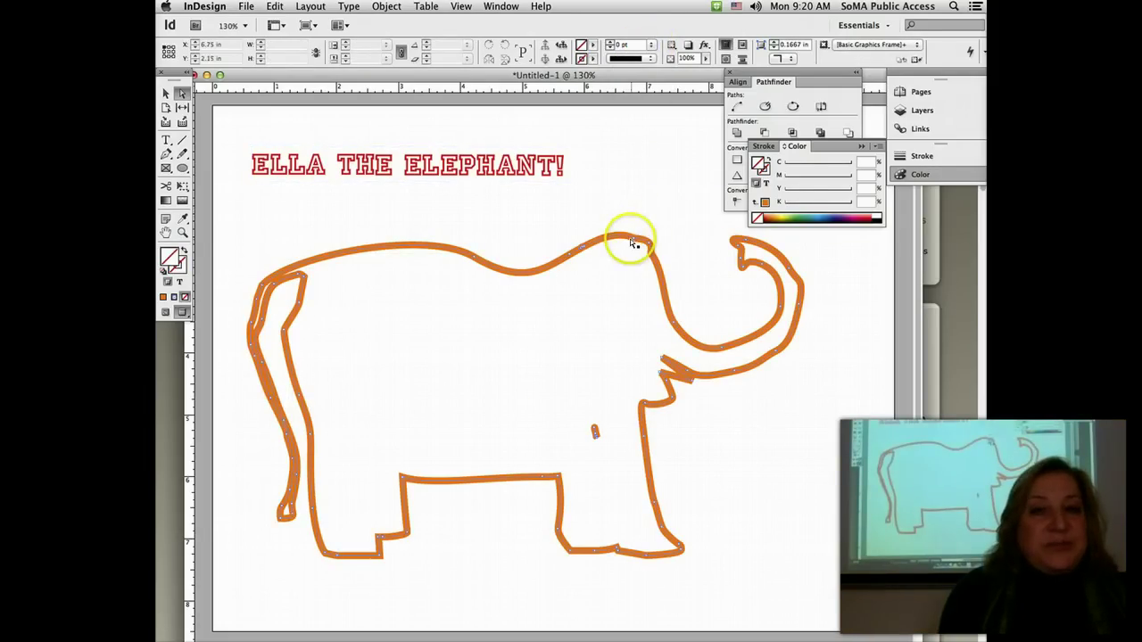
{"action": "left_click", "coordinate": [601, 433]}
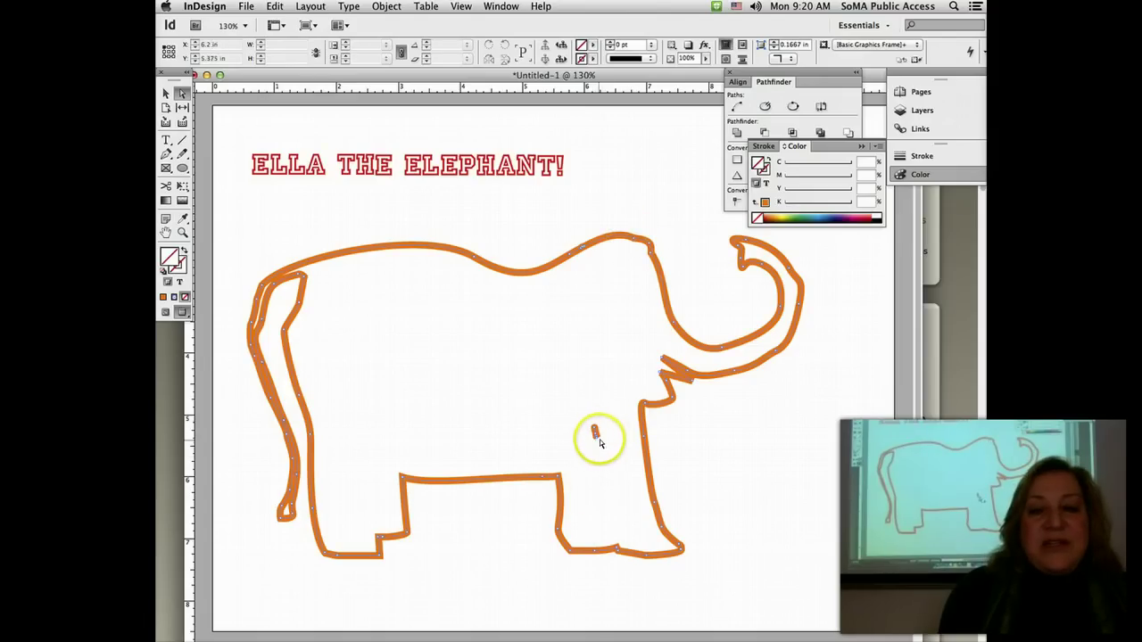
{"action": "left_click_drag", "start_coordinate": [595, 439], "coordinate": [599, 437]}
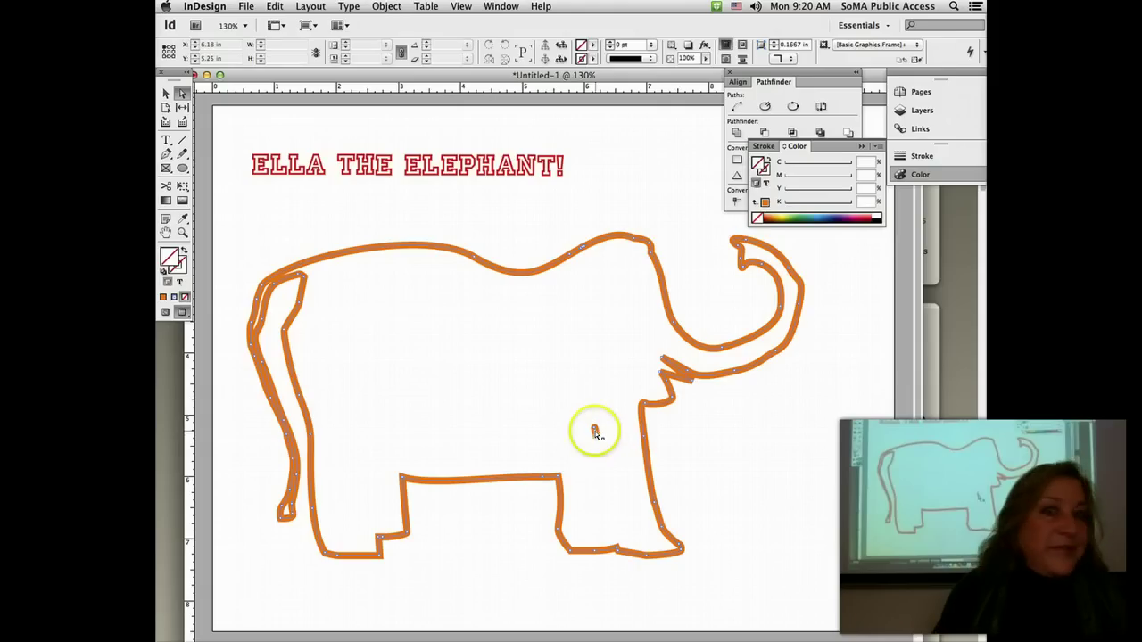
{"action": "left_click", "coordinate": [636, 245]}
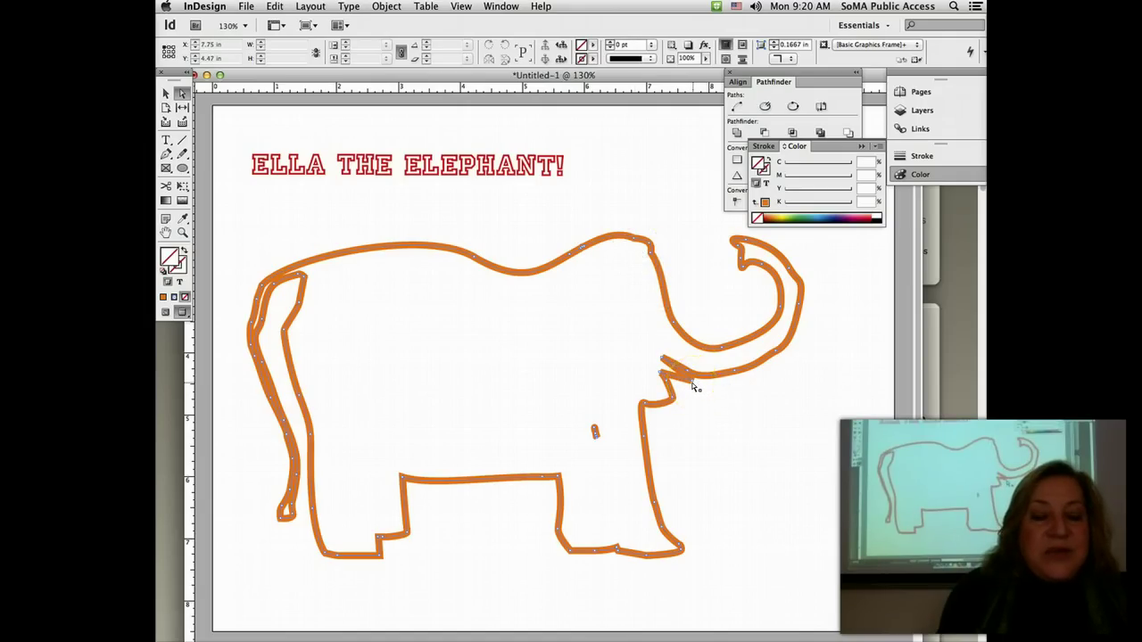
{"action": "left_click", "coordinate": [622, 351]}
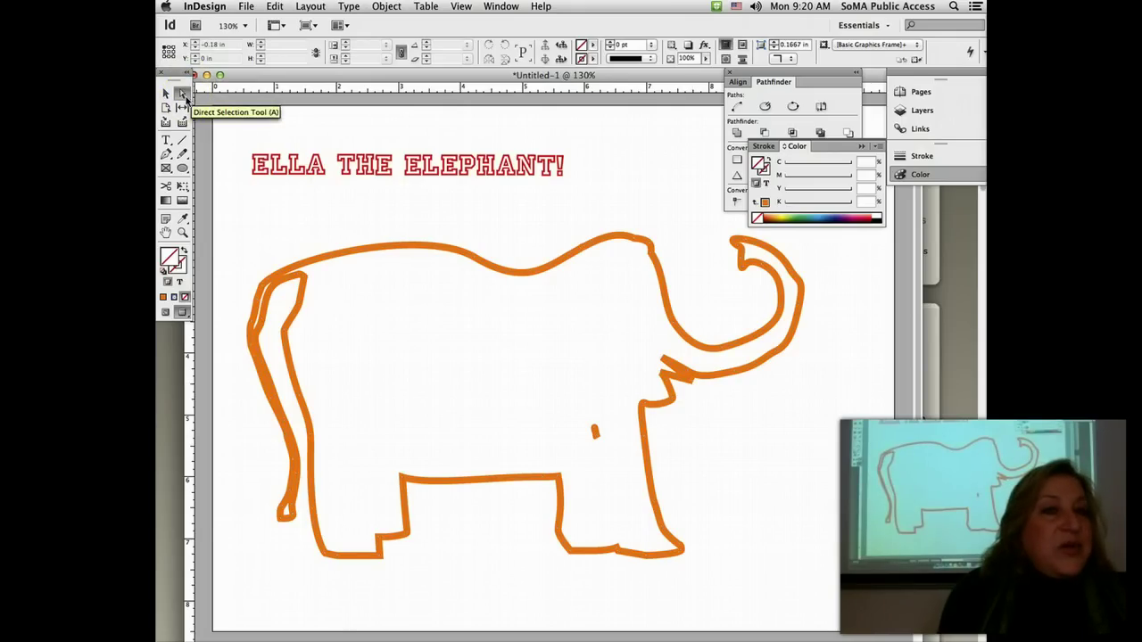
- With the Direct Selection tool, stretch the tusk's tip down beyond the front leg and move the trunk's tip onto the forehead
{"action": "left_click", "coordinate": [183, 95]}
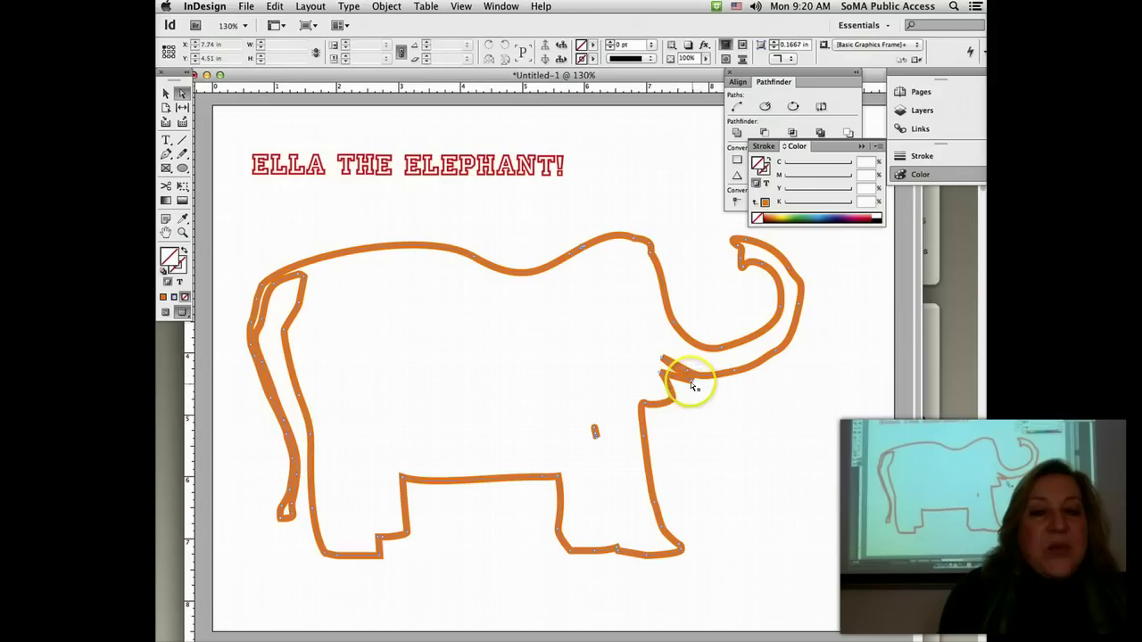
{"action": "left_click_drag", "start_coordinate": [690, 381], "coordinate": [765, 499]}
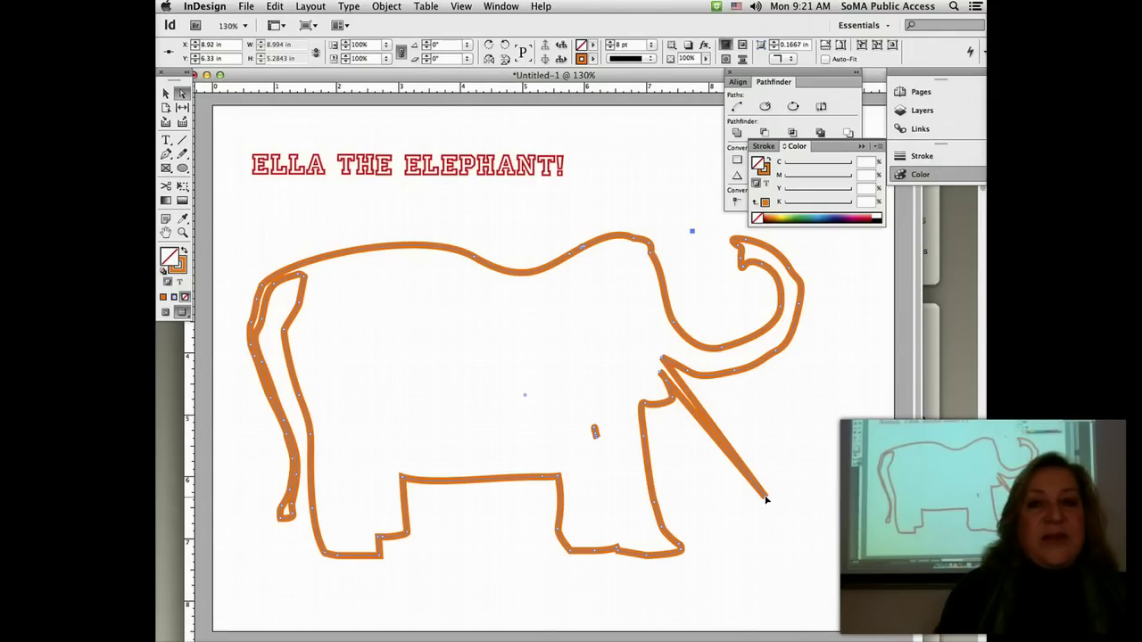
{"action": "left_click_drag", "start_coordinate": [773, 278], "coordinate": [650, 245]}
{"action": "left_click", "coordinate": [740, 249]}
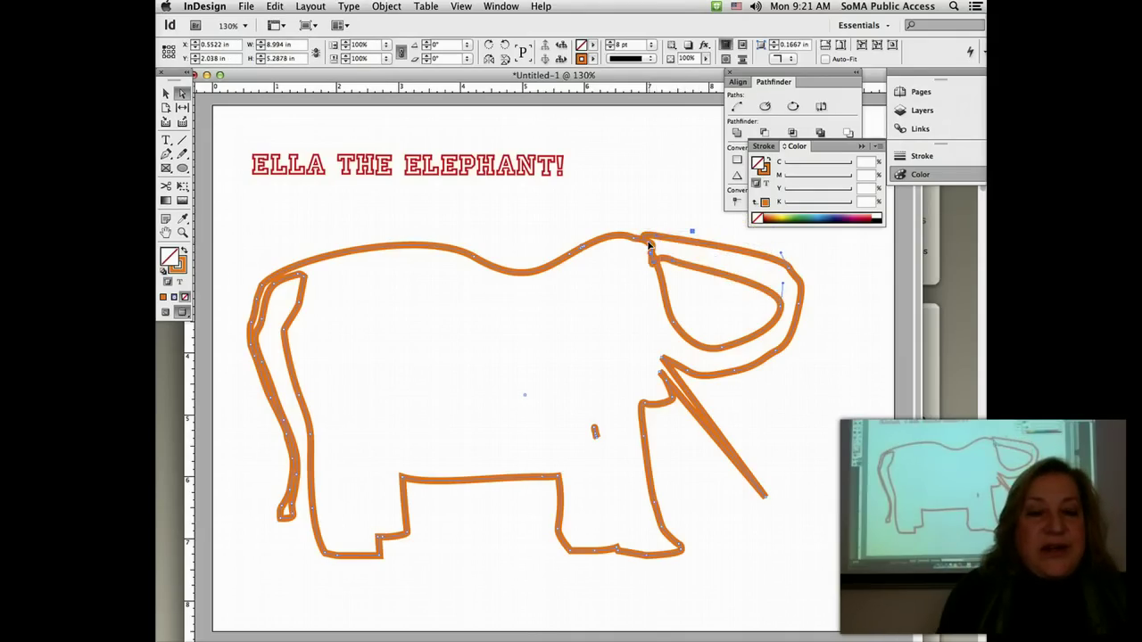
- Put away the Color and Pathfinder controls so the trunk area is unobstructed
{"action": "left_click", "coordinate": [791, 107]}
{"action": "left_click", "coordinate": [857, 146]}
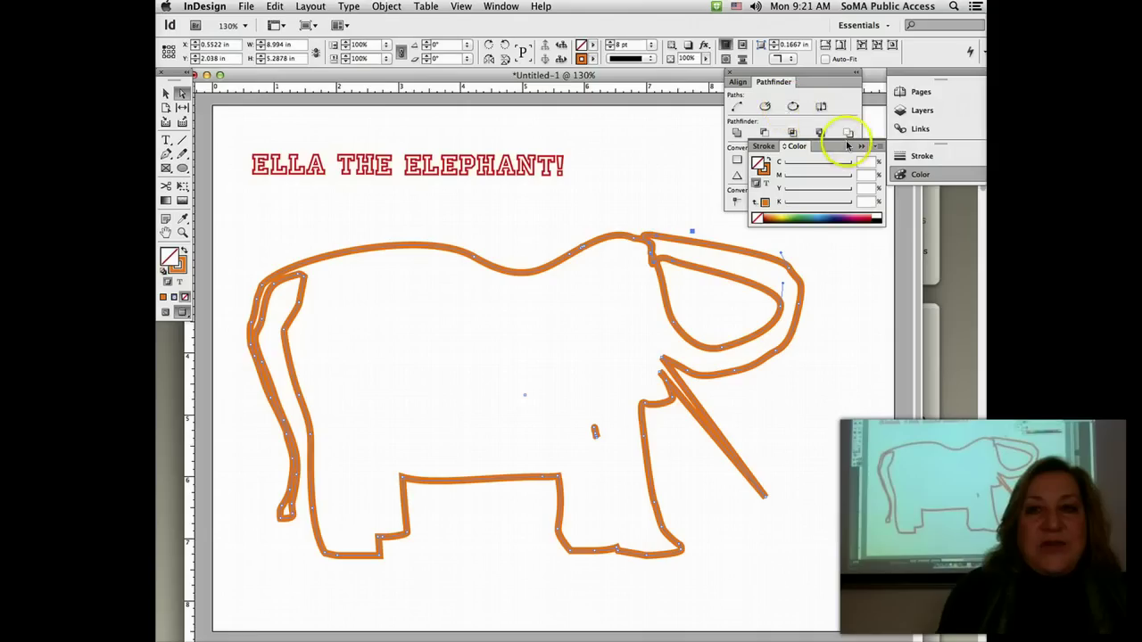
{"action": "left_click", "coordinate": [768, 81]}
{"action": "left_click", "coordinate": [728, 77]}
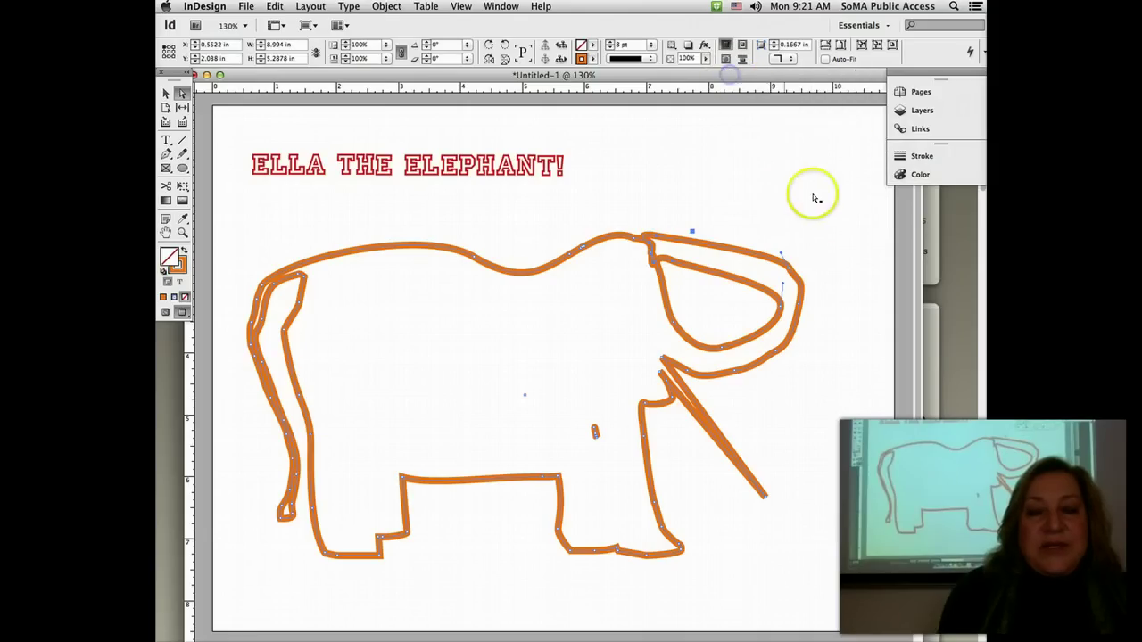
- Reshape the trunk's upper edge with its direction handles and pull its outer anchor point up into a pointed corner
{"action": "left_click", "coordinate": [806, 248]}
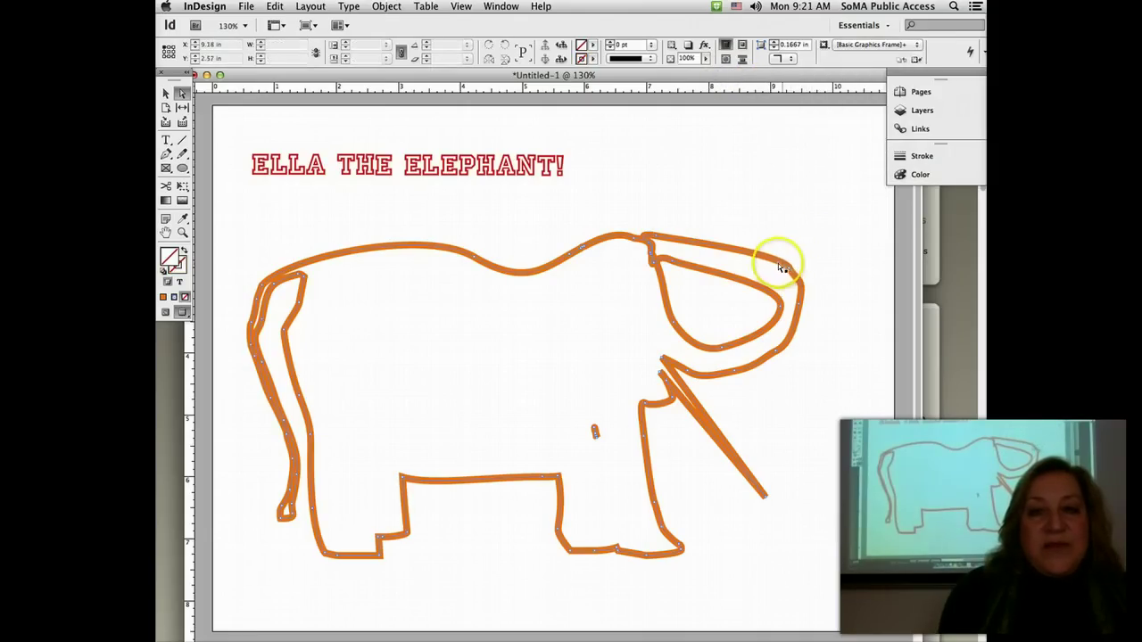
{"action": "left_click", "coordinate": [743, 256]}
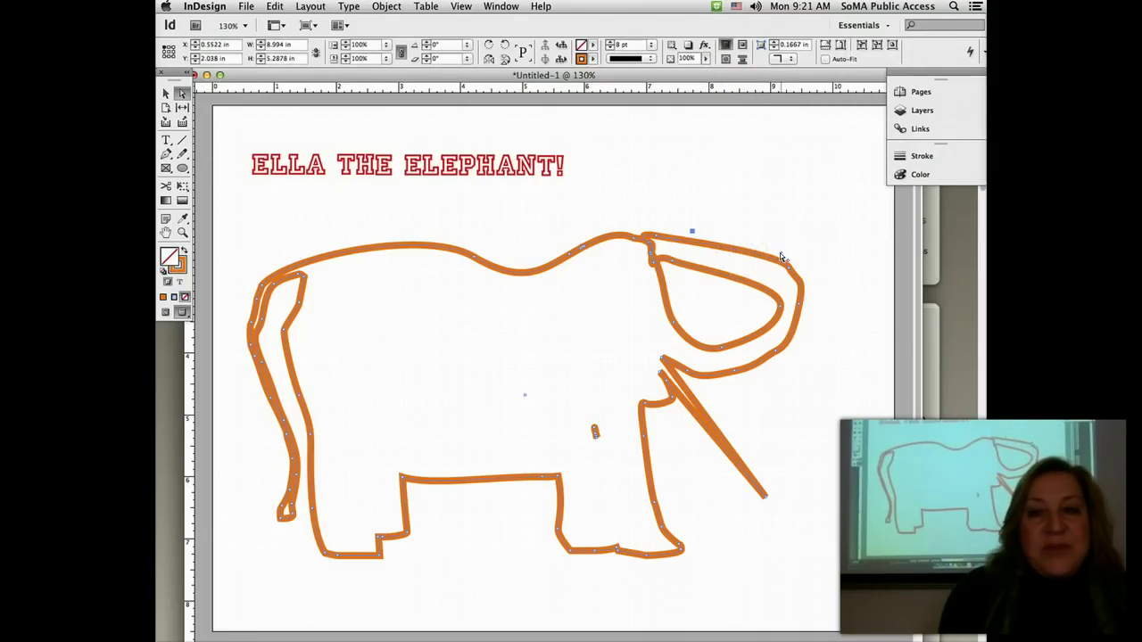
{"action": "left_click_drag", "start_coordinate": [780, 255], "coordinate": [740, 173]}
{"action": "left_click_drag", "start_coordinate": [691, 236], "coordinate": [754, 270]}
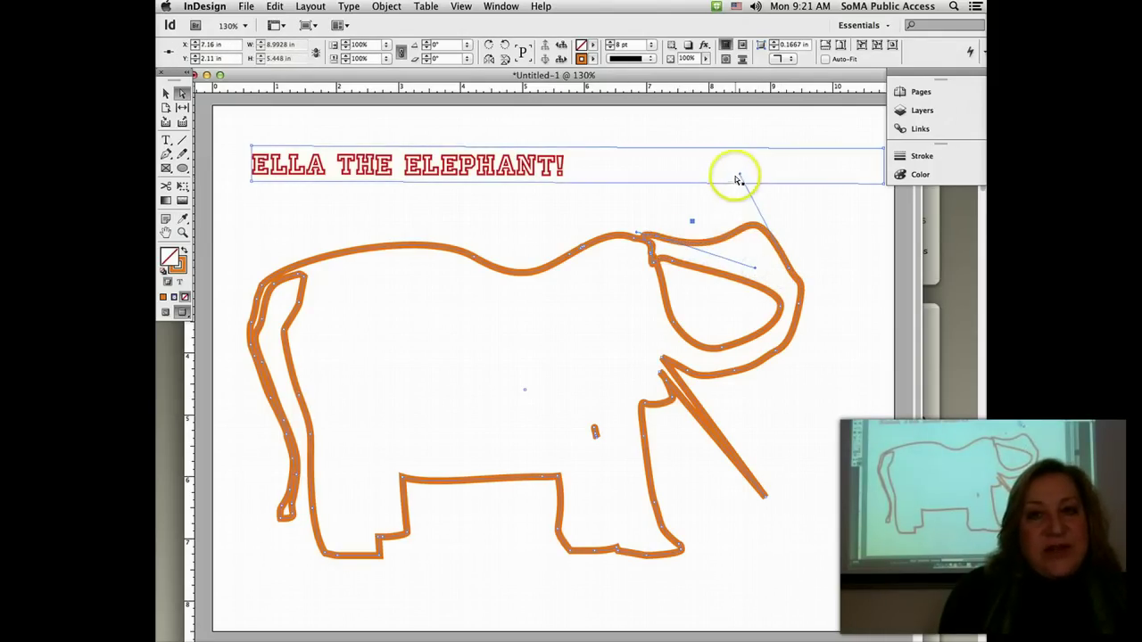
{"action": "left_click_drag", "start_coordinate": [736, 177], "coordinate": [716, 154]}
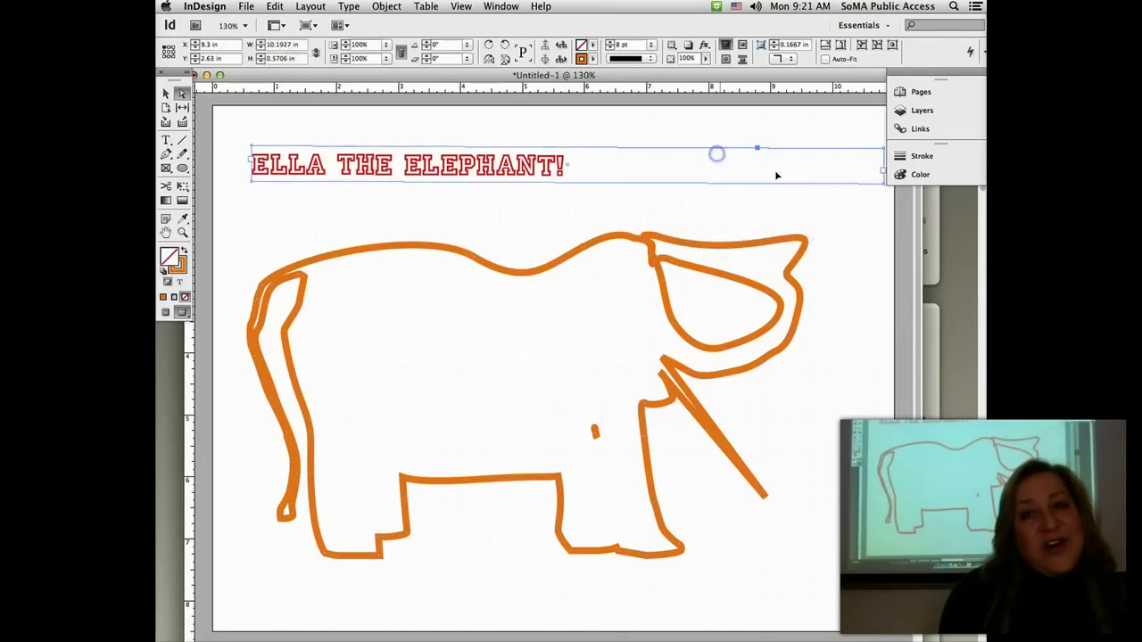
{"action": "left_click", "coordinate": [780, 240]}
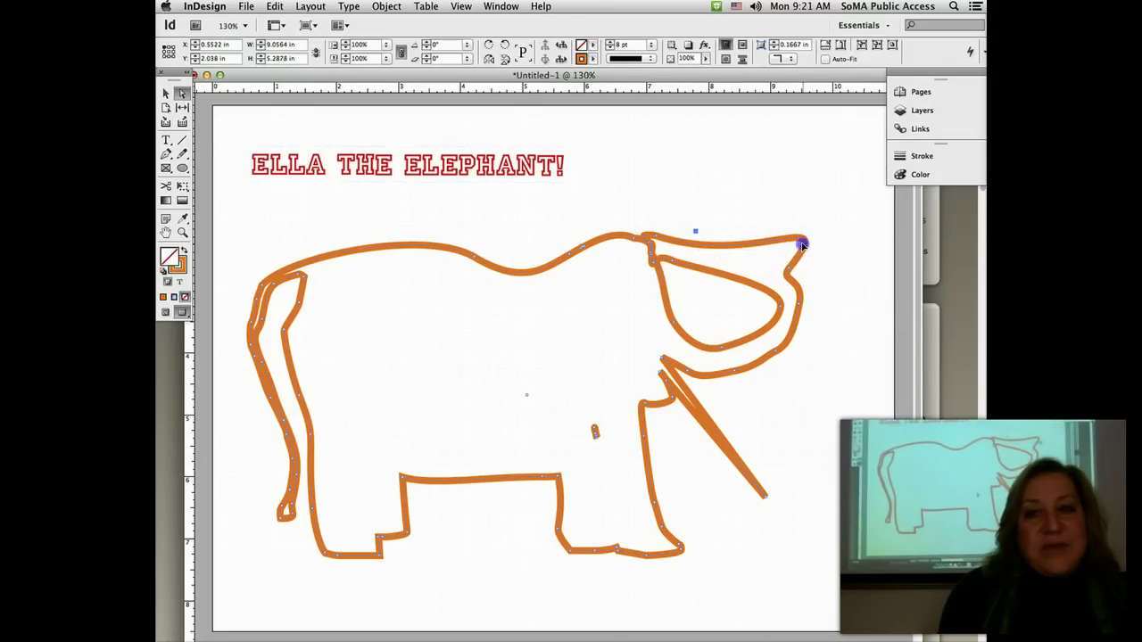
{"action": "left_click", "coordinate": [804, 215]}
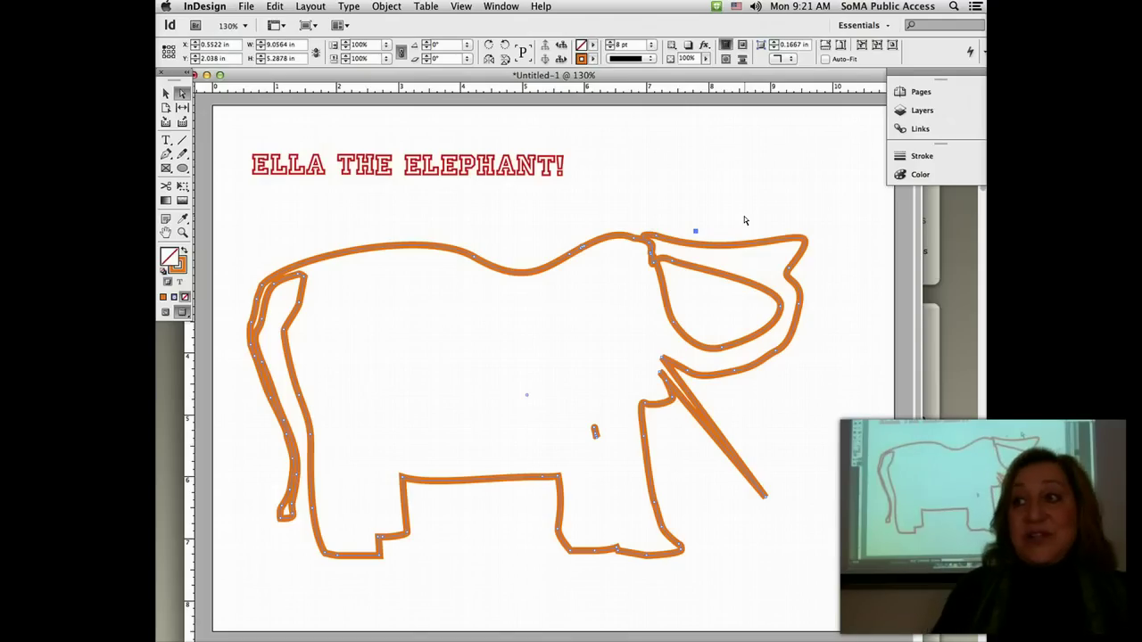
- Raise the anchor point on the elephant's back into a higher hump, and delete the whole elephant
{"action": "left_click_drag", "start_coordinate": [458, 267], "coordinate": [463, 212]}
{"action": "left_click", "coordinate": [486, 273]}
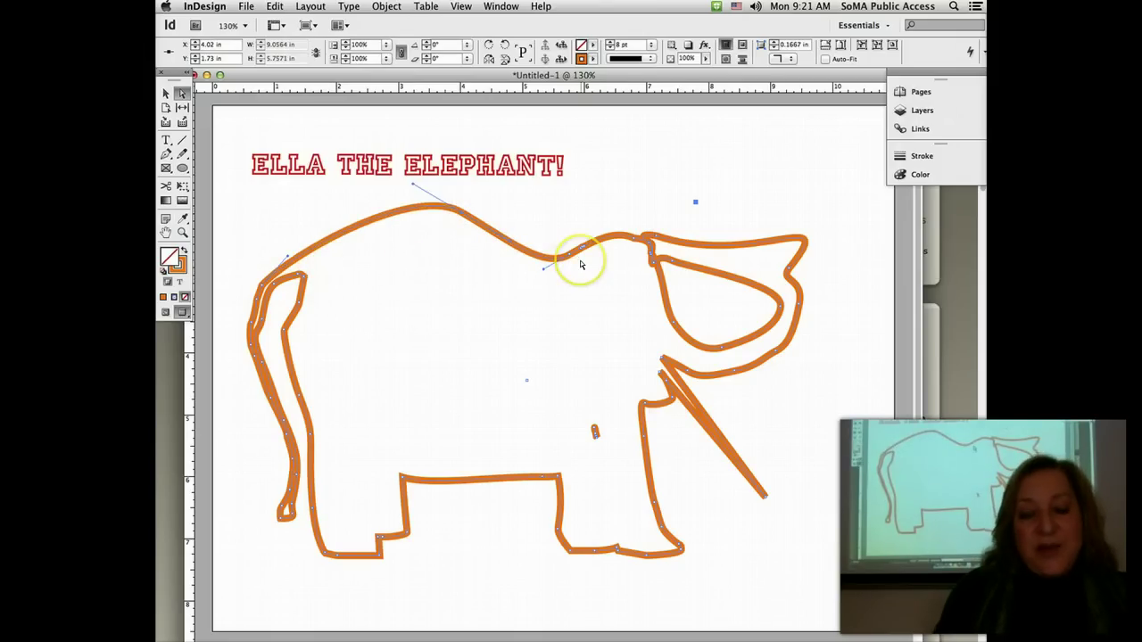
{"action": "key", "text": "Delete"}
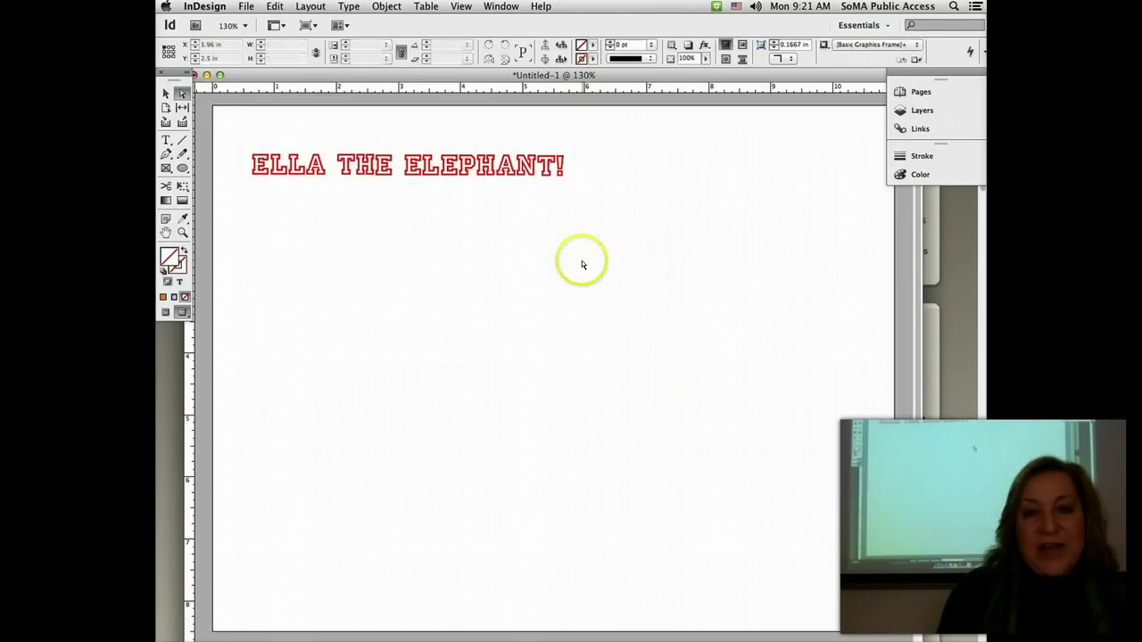
- Draw a circle about 2.32 in wide on the lower page and fill it maroon with C 0, M 100, Y 15, K 50
{"action": "left_click", "coordinate": [182, 168]}
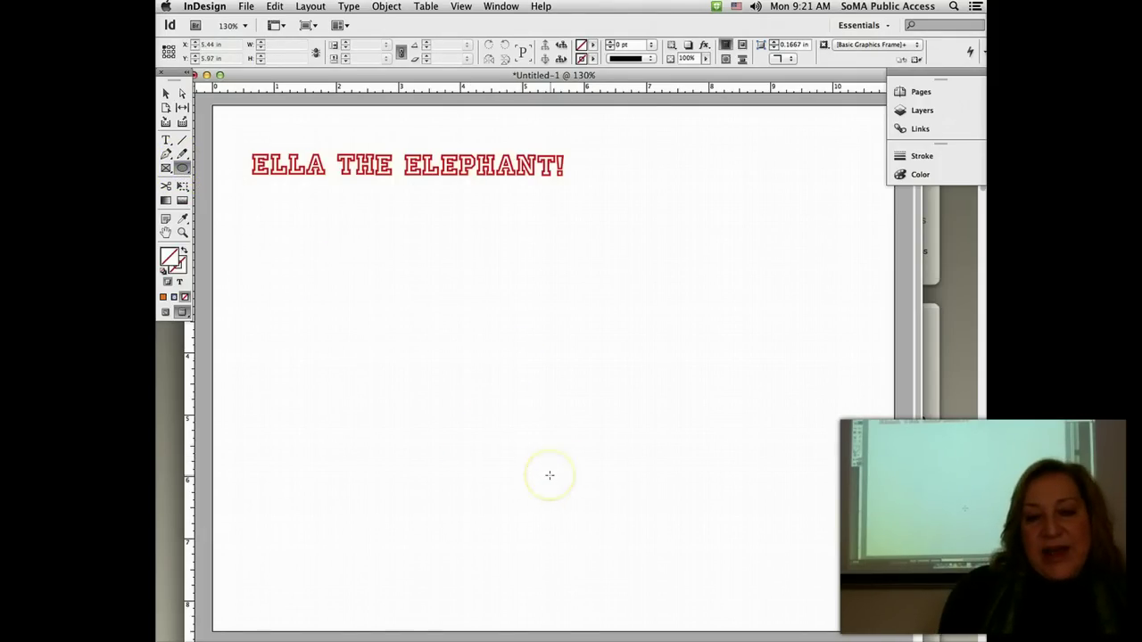
{"action": "left_click_drag", "start_coordinate": [549, 475], "coordinate": [627, 547]}
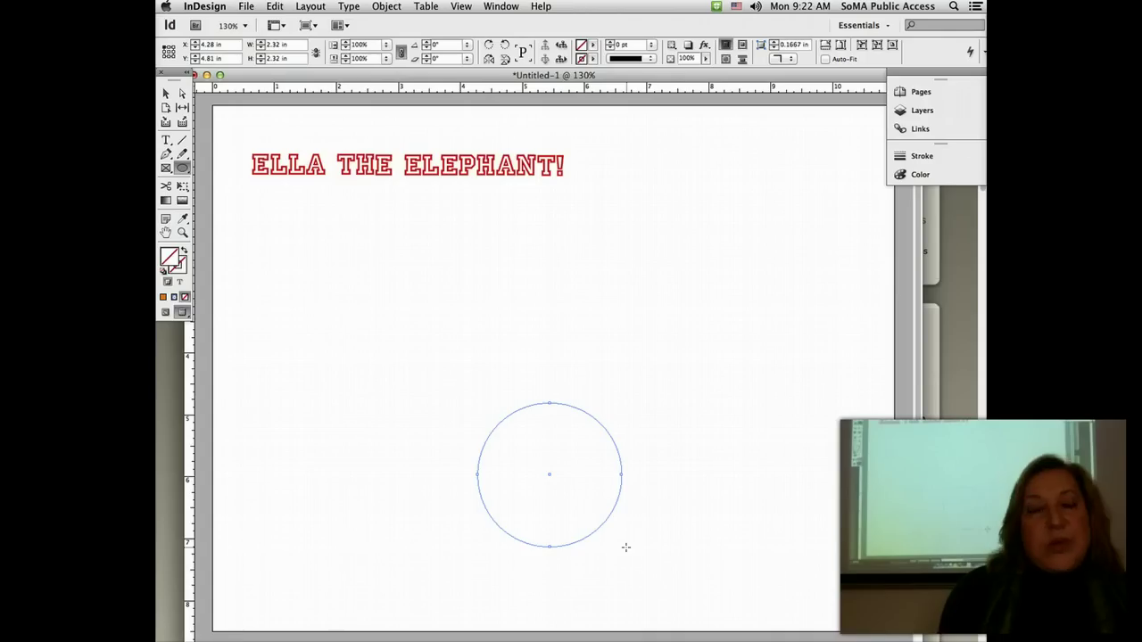
{"action": "left_click", "coordinate": [939, 176]}
{"action": "left_click", "coordinate": [850, 220]}
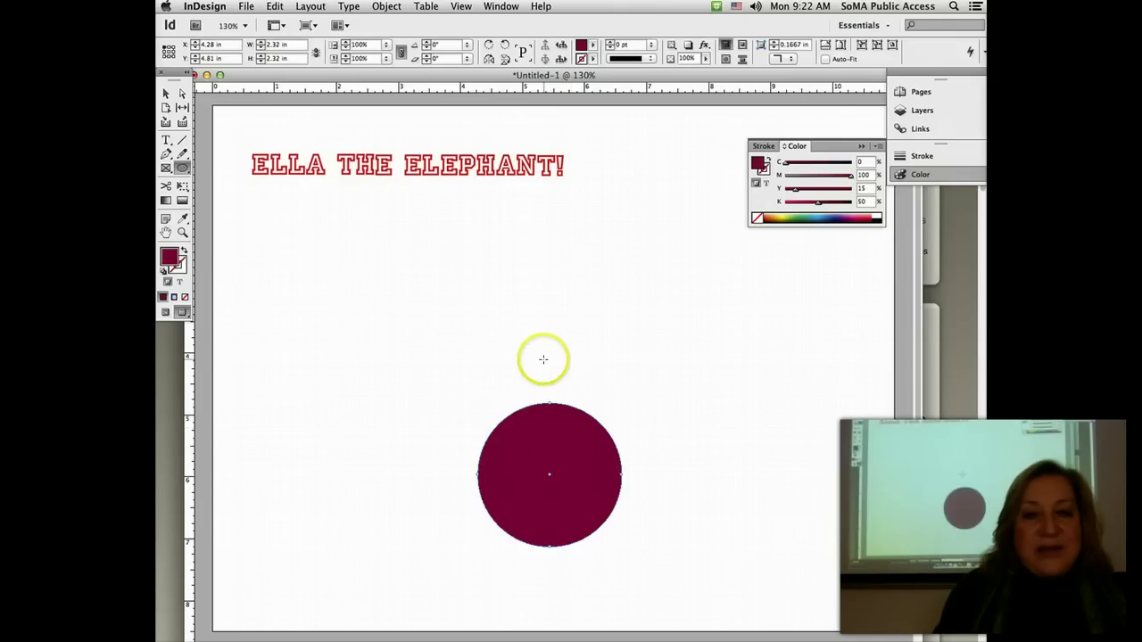
- Draw a circle about 2.03 in wide overlapping the maroon circle's upper edge and fill it green with C 100, M 0, Y 54, K 13
{"action": "left_click_drag", "start_coordinate": [544, 360], "coordinate": [608, 424]}
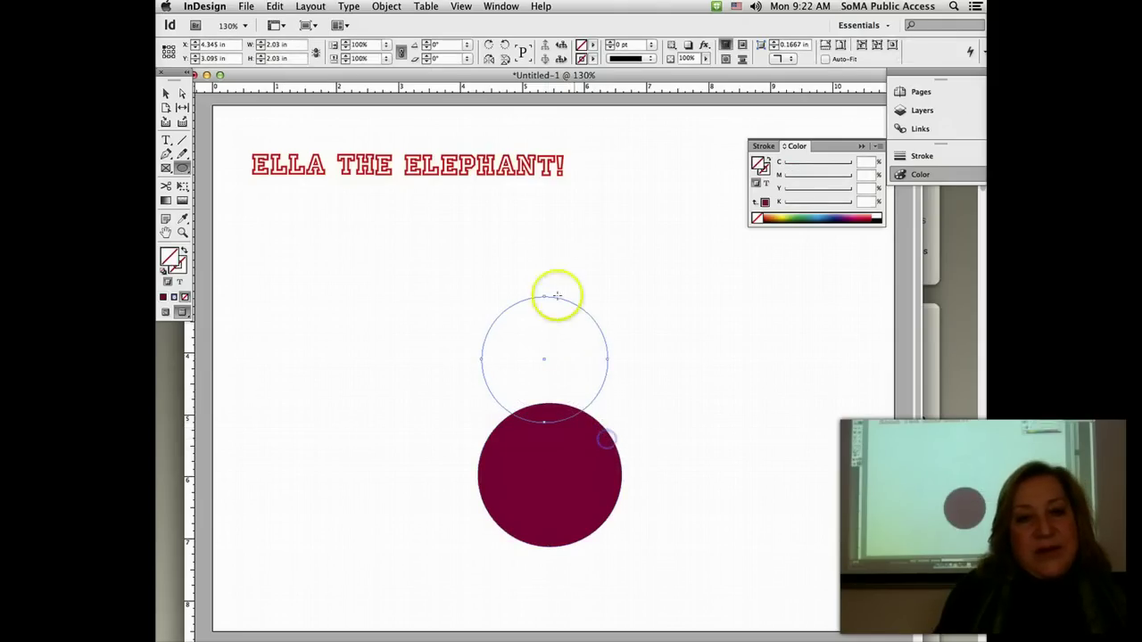
{"action": "left_click_drag", "start_coordinate": [508, 238], "coordinate": [568, 311]}
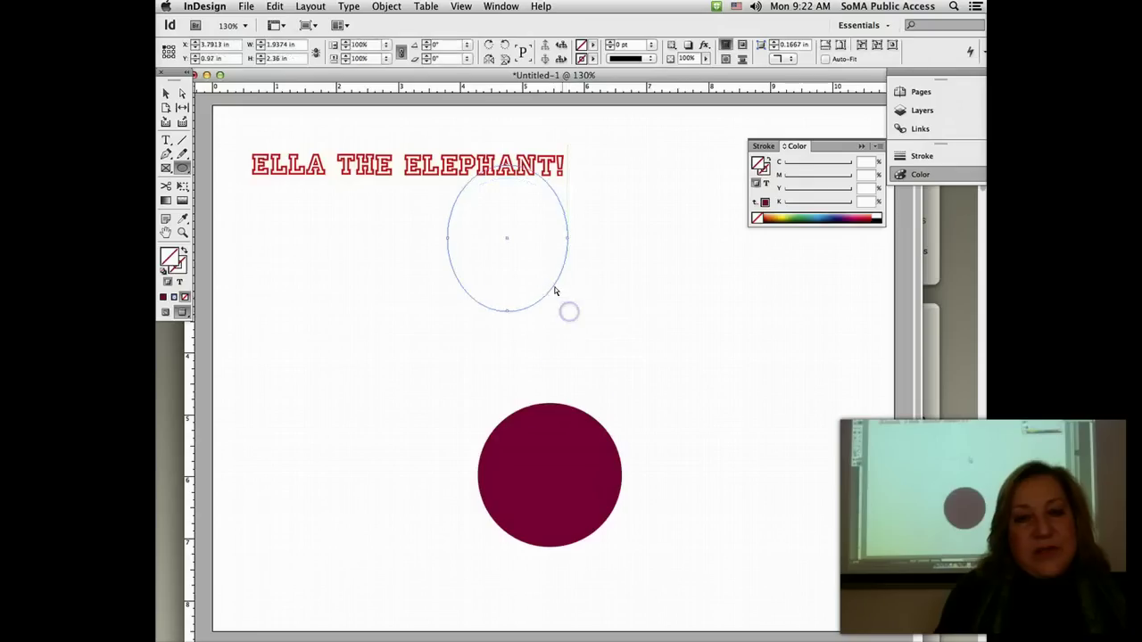
{"action": "key", "text": "super+z"}
{"action": "left_click", "coordinate": [814, 219]}
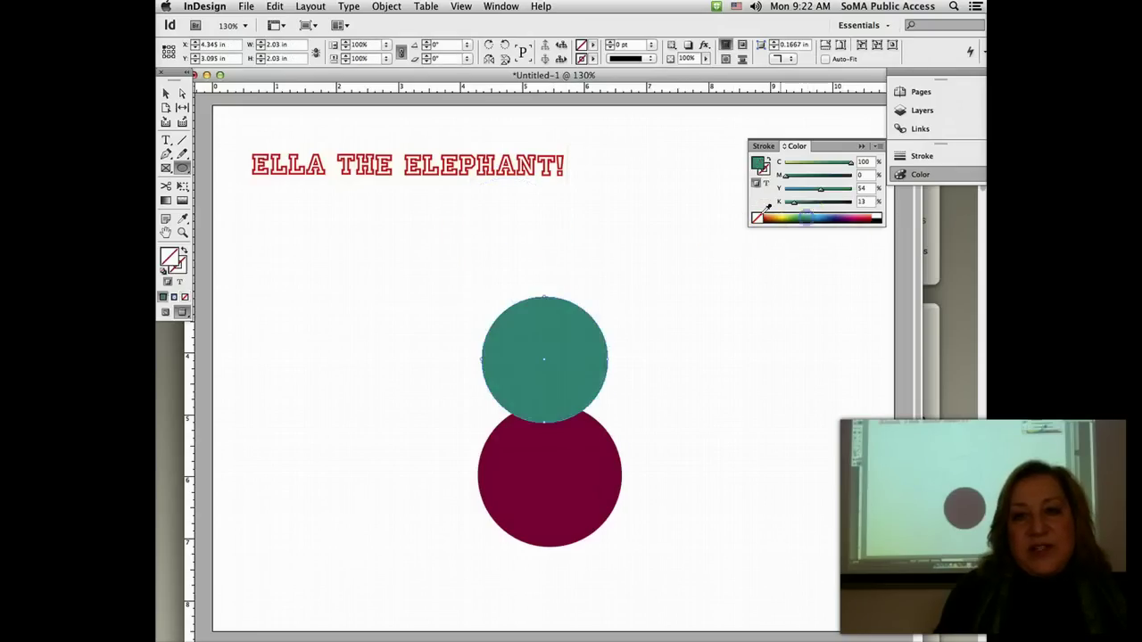